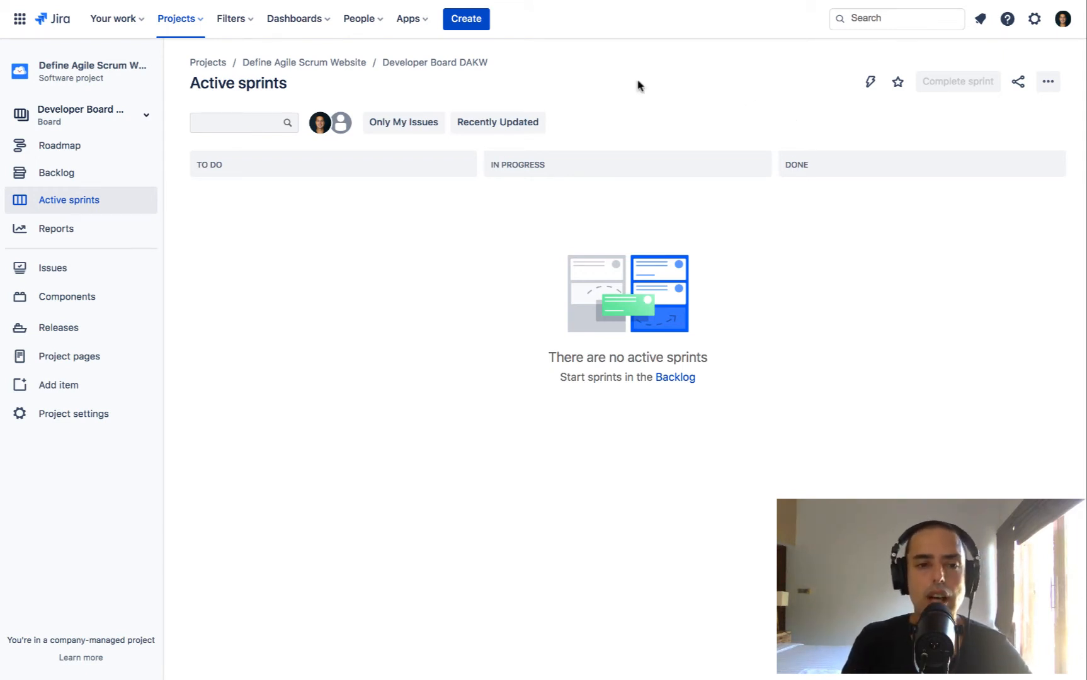
Start creating a new Kanban board based on an existing project
{"action": "left_click", "coordinate": [99, 120]}
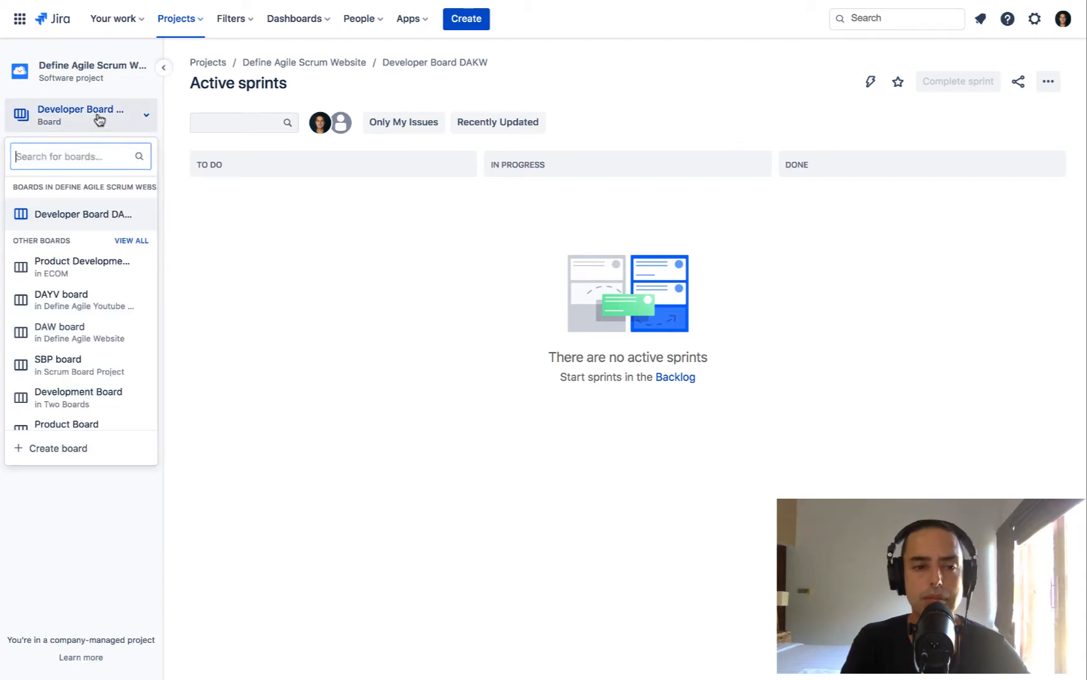
{"action": "left_click", "coordinate": [312, 331]}
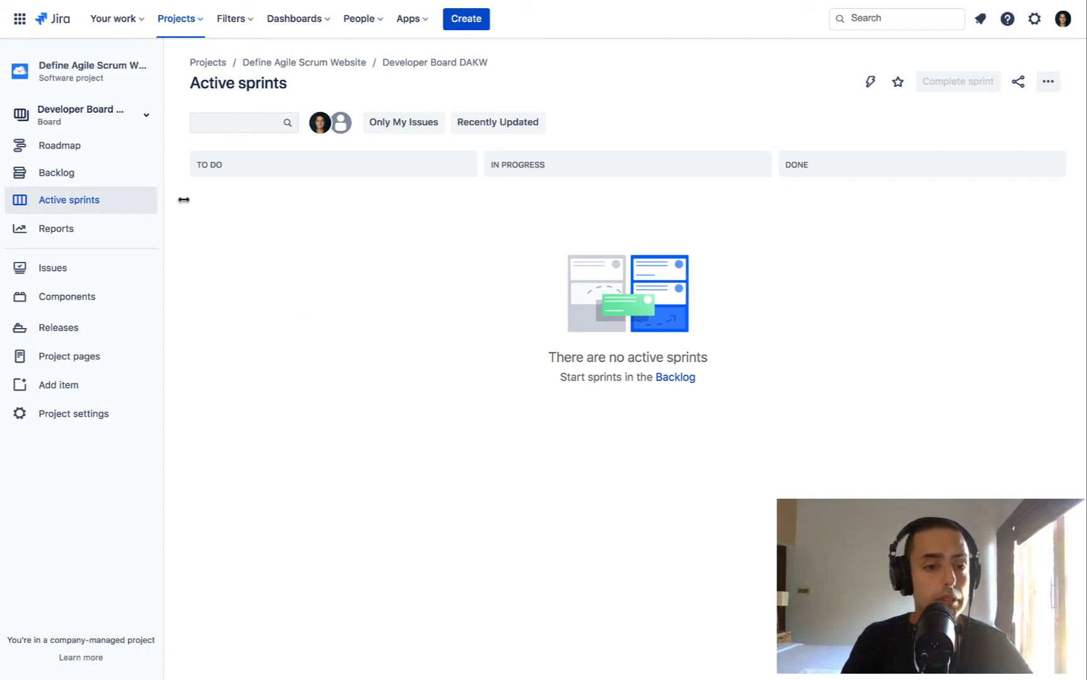
{"action": "left_click", "coordinate": [94, 127]}
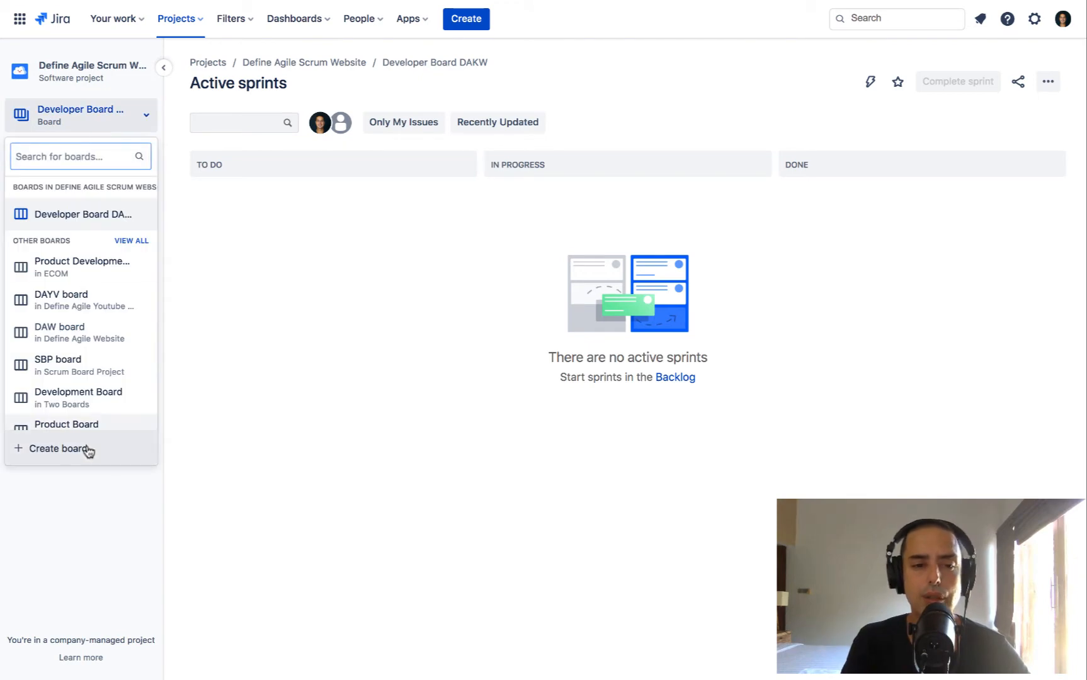
{"action": "left_click", "coordinate": [88, 449]}
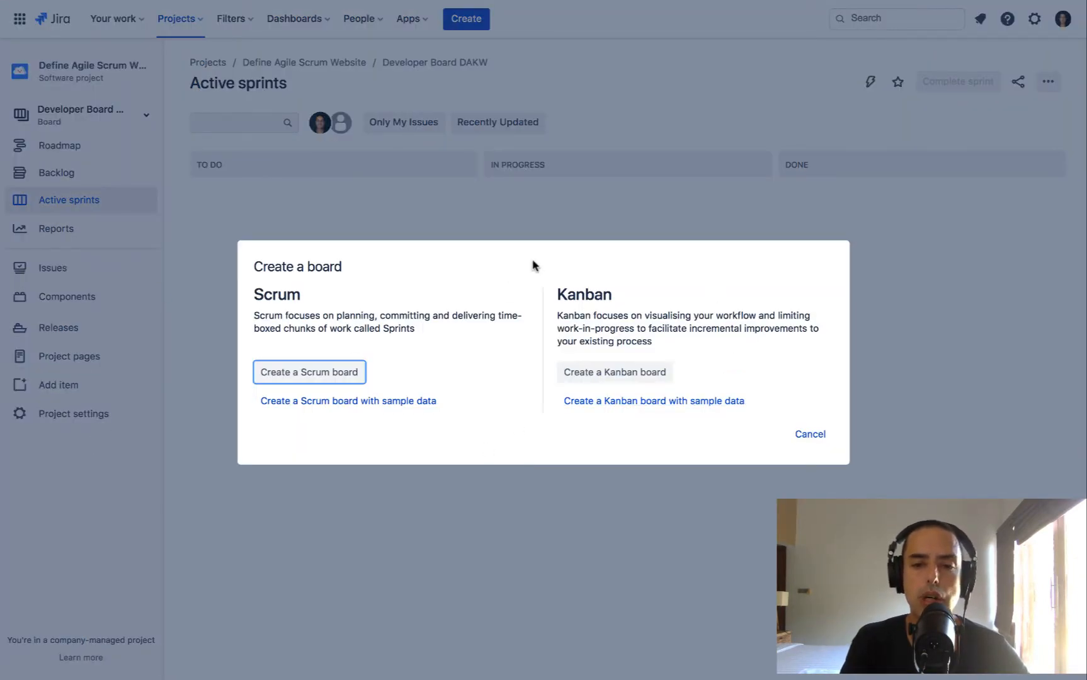
{"action": "left_click", "coordinate": [619, 376]}
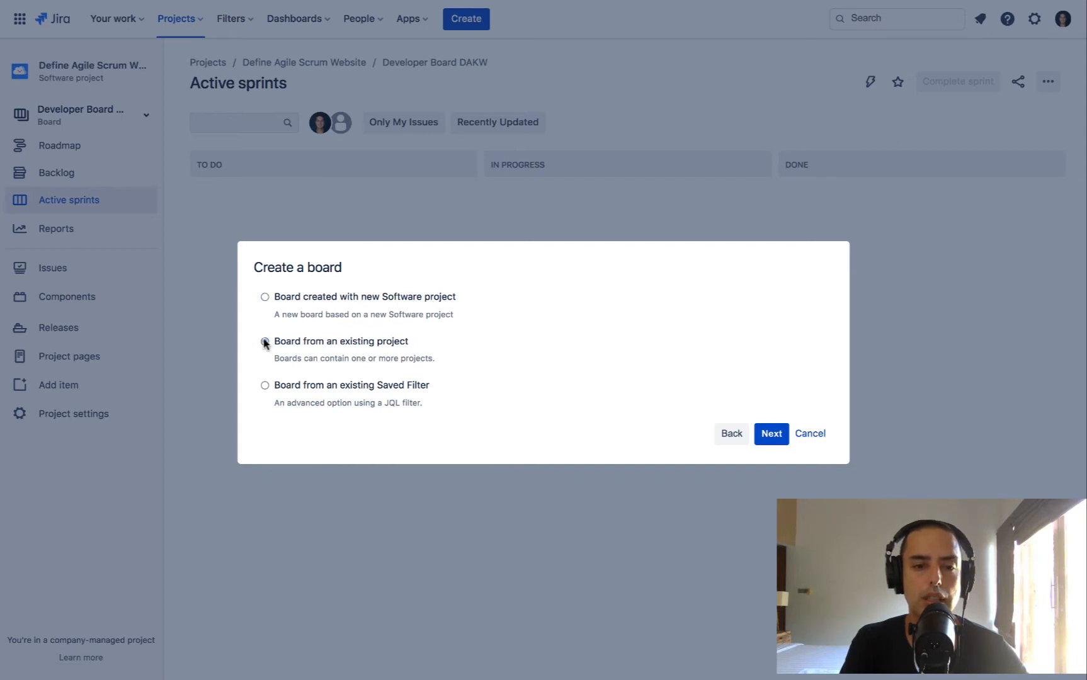
{"action": "left_click", "coordinate": [773, 435]}
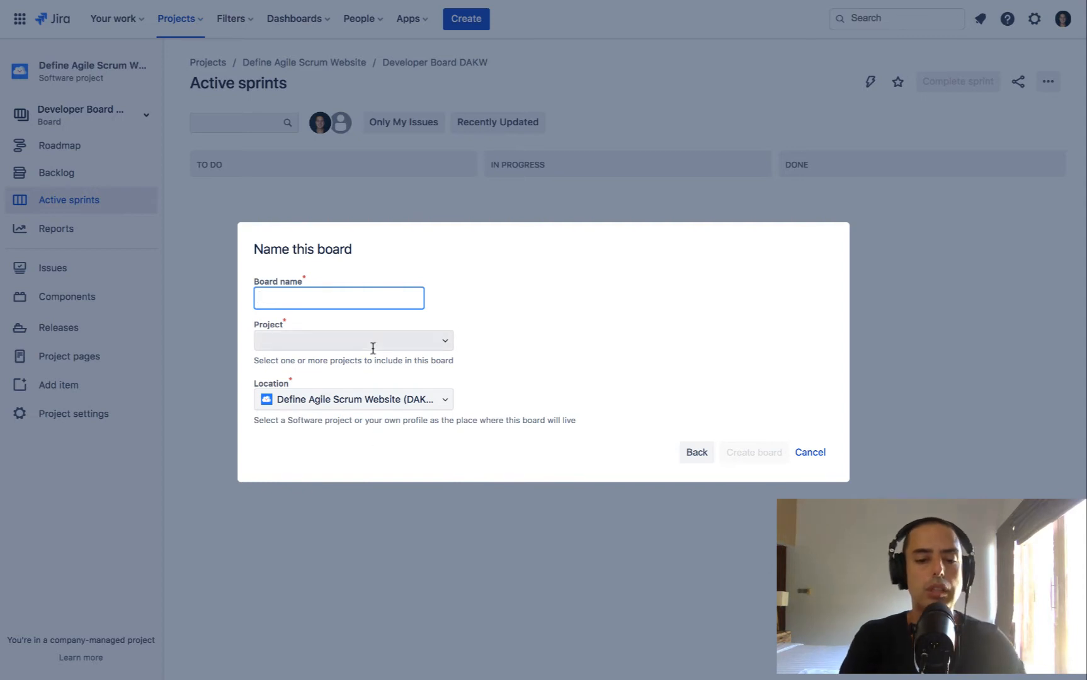
Name the board Aggregate Board, include the Define Agile Scrum Website (DAKW) project, and create it
{"action": "type", "text": "Aggrega"}
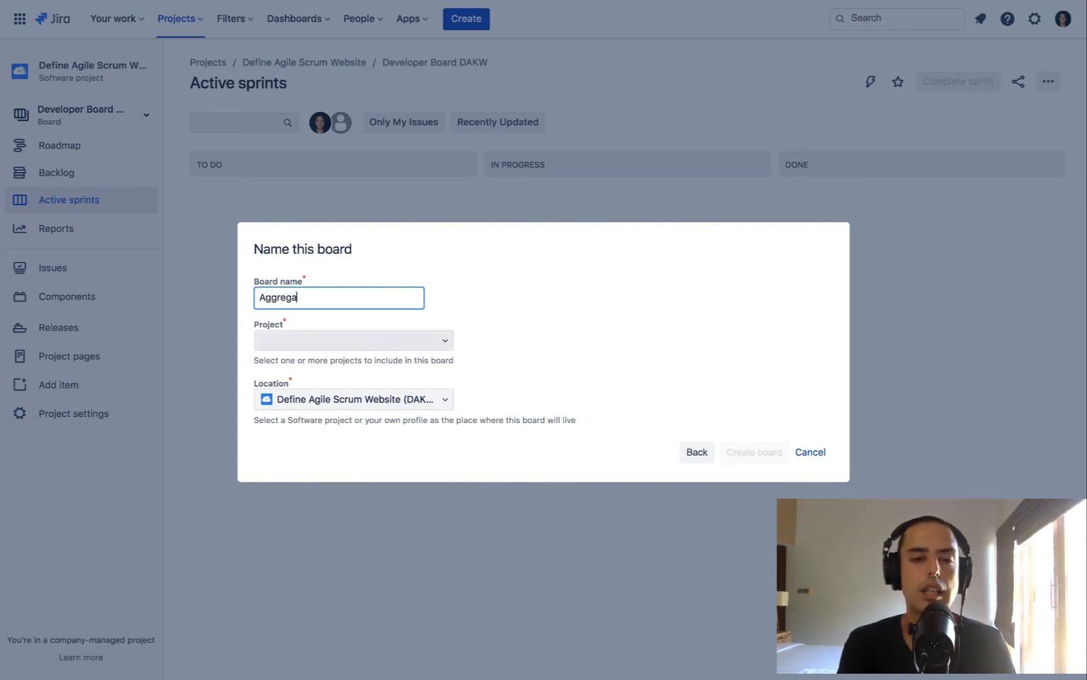
{"action": "type", "text": "te Board"}
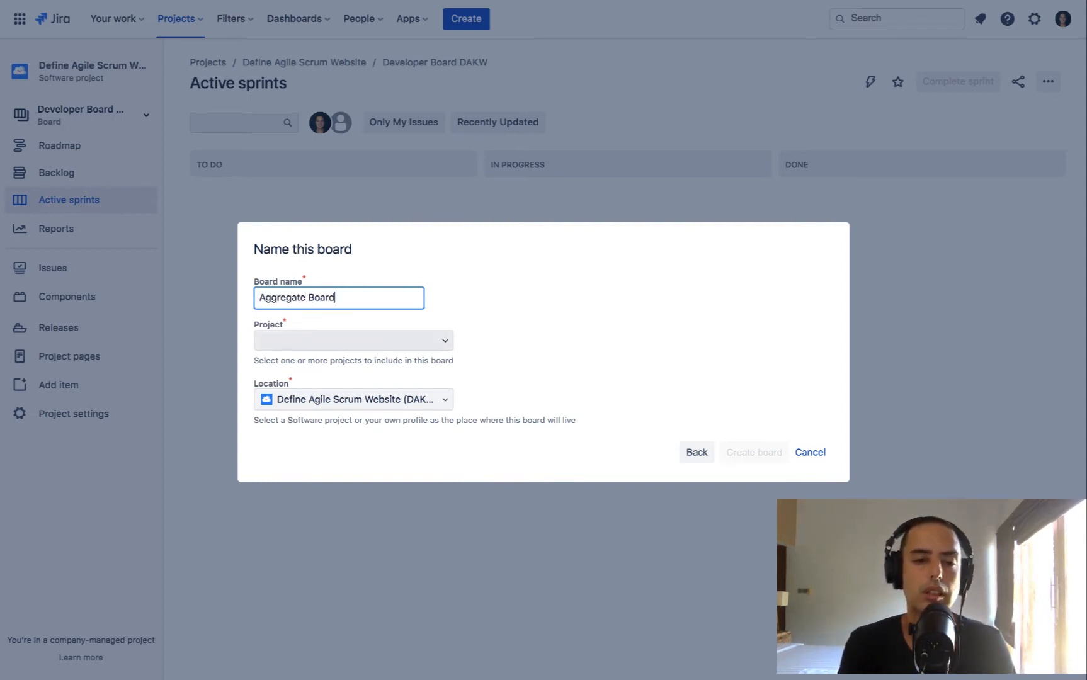
{"action": "left_click", "coordinate": [433, 340]}
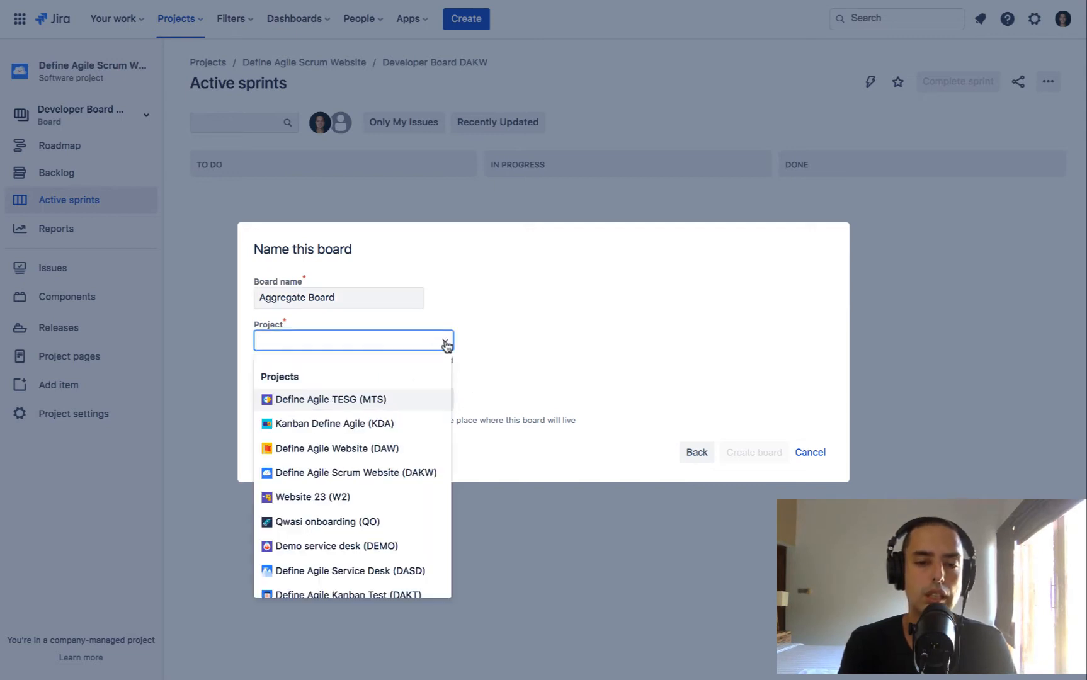
{"action": "left_click", "coordinate": [386, 474]}
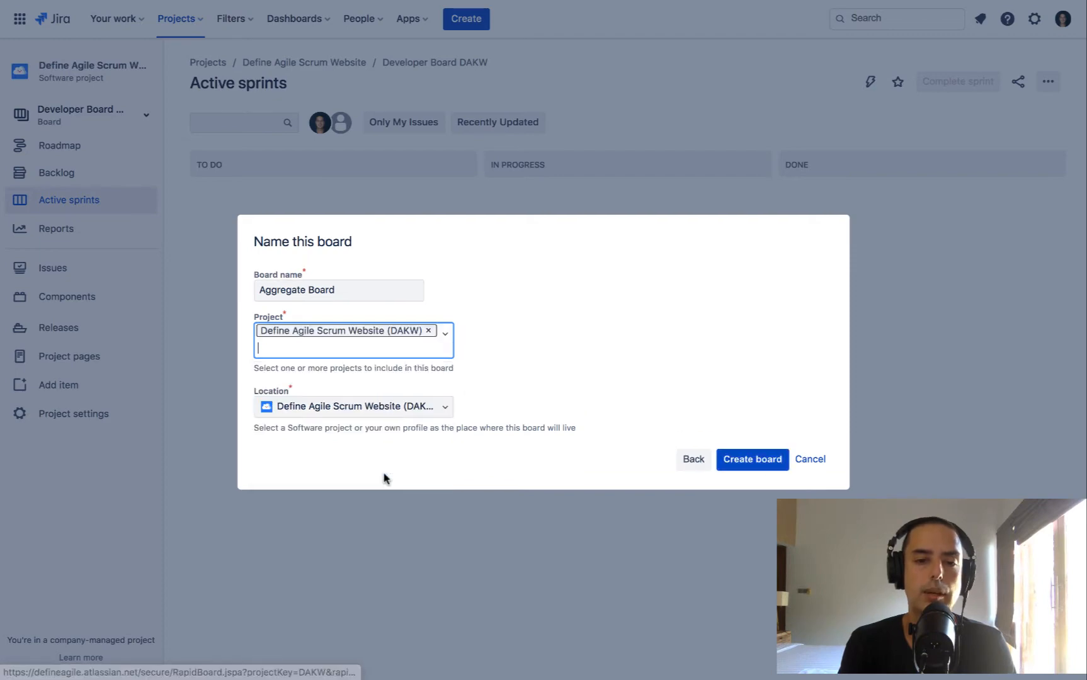
{"action": "left_click", "coordinate": [755, 465]}
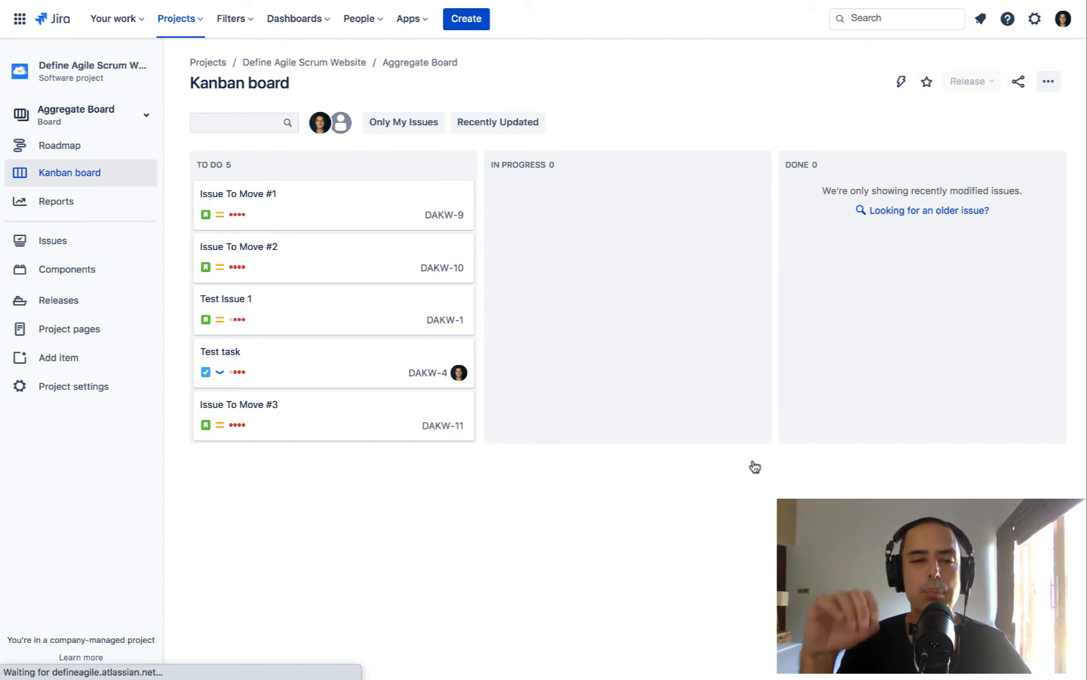
Review the backlog of Developer Board DAKW and return to Aggregate Board
{"action": "left_click", "coordinate": [128, 123]}
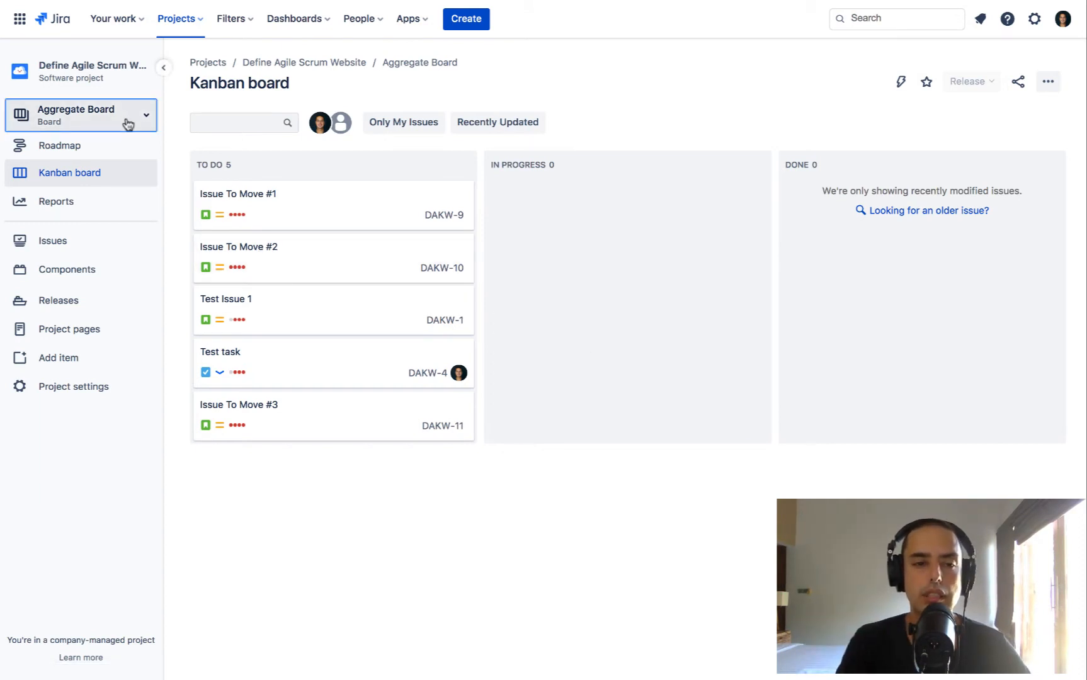
{"action": "left_click", "coordinate": [89, 250]}
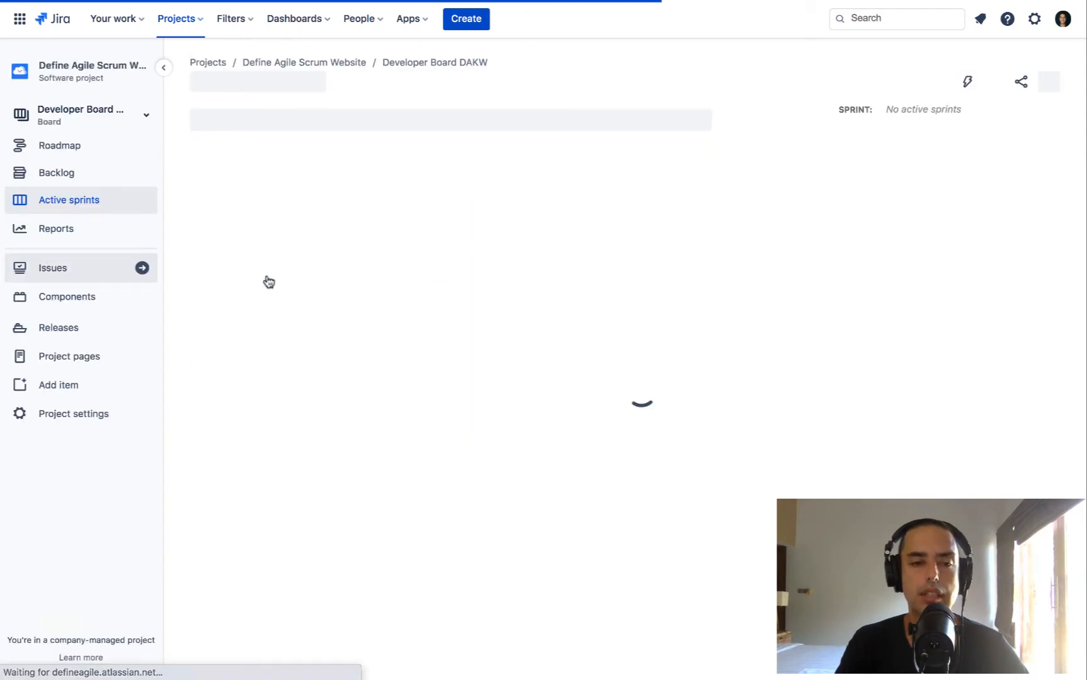
{"action": "left_click", "coordinate": [88, 179]}
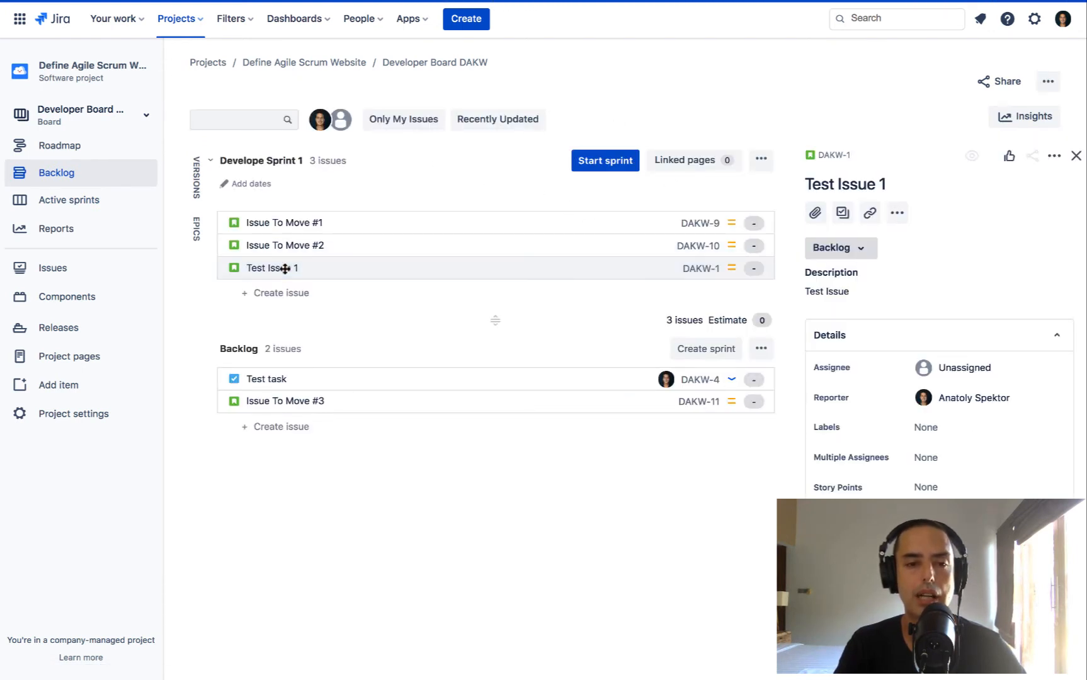
{"action": "left_click", "coordinate": [142, 116]}
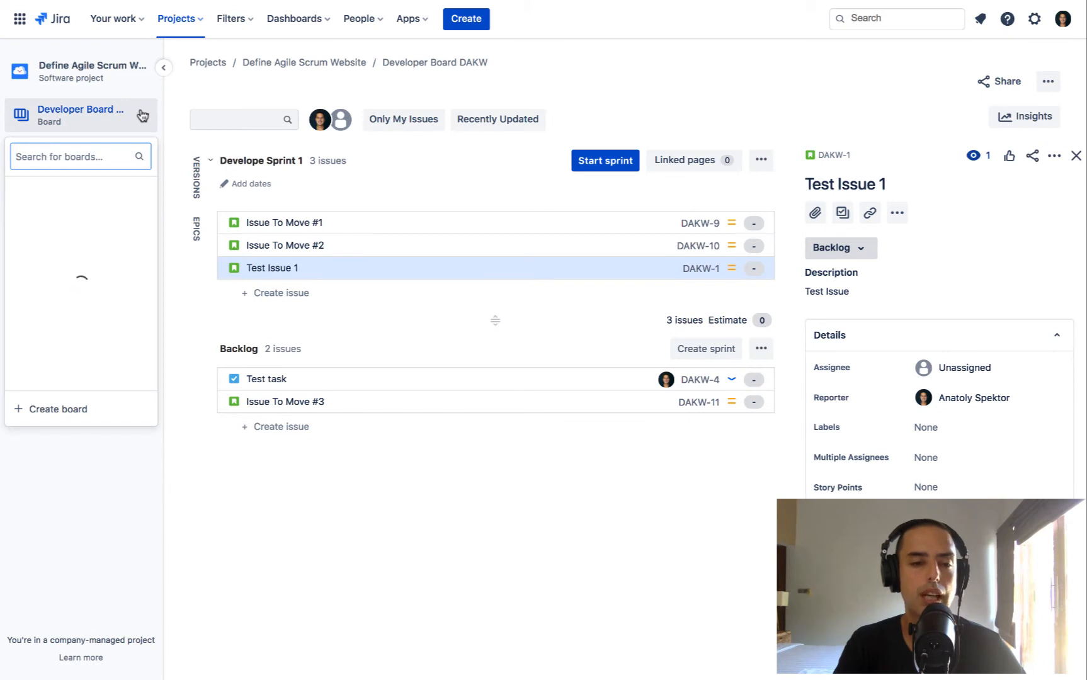
{"action": "left_click", "coordinate": [82, 214]}
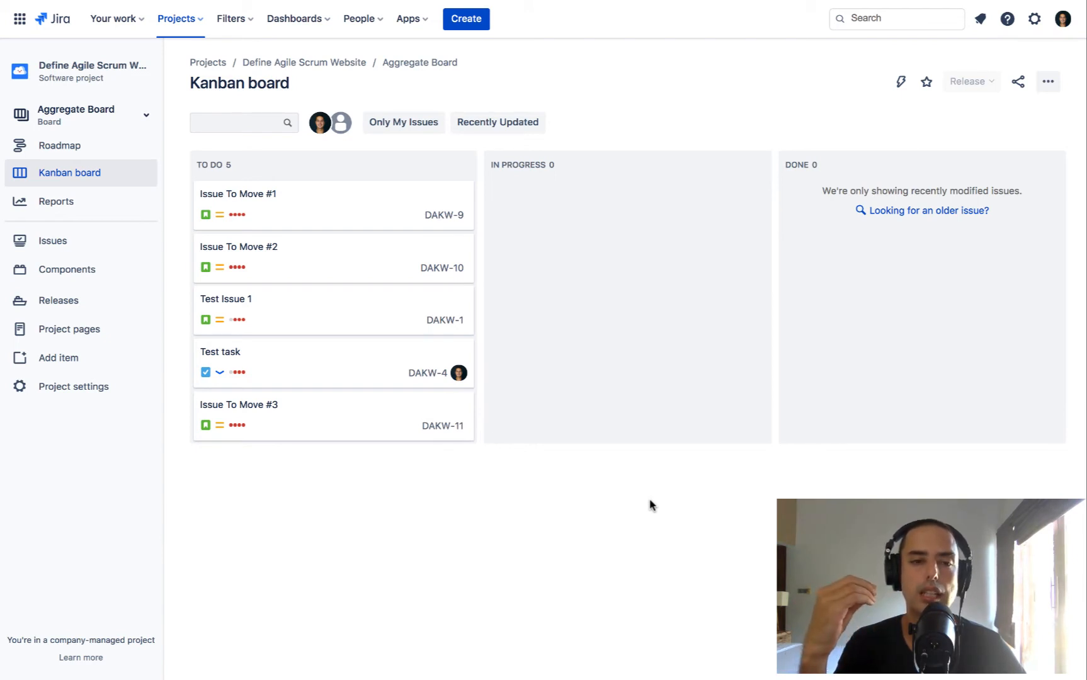
Examine the backlog and active sprints of the Define Agile Youtube Videos (DAYV) project
{"action": "left_click", "coordinate": [183, 19]}
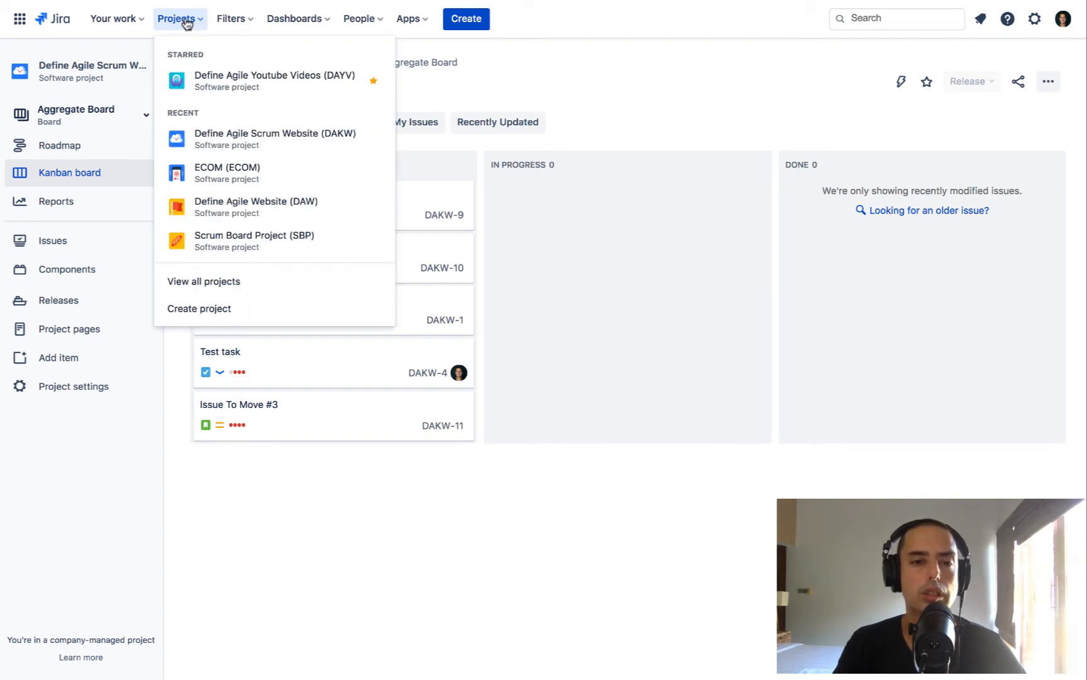
{"action": "left_click", "coordinate": [292, 84]}
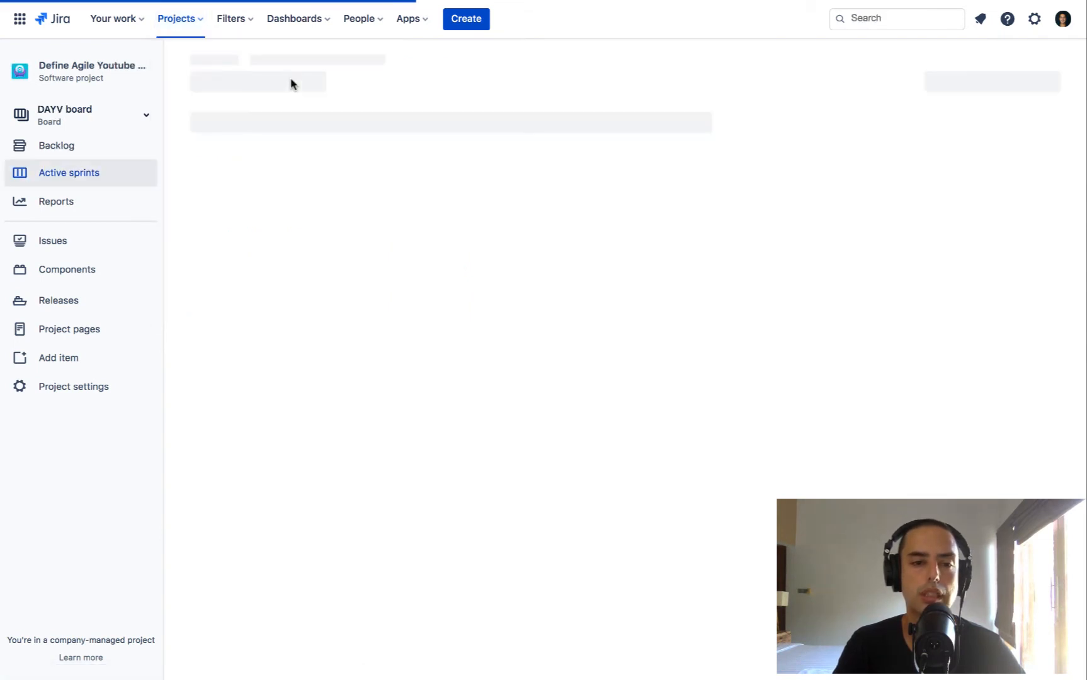
{"action": "left_click", "coordinate": [85, 146]}
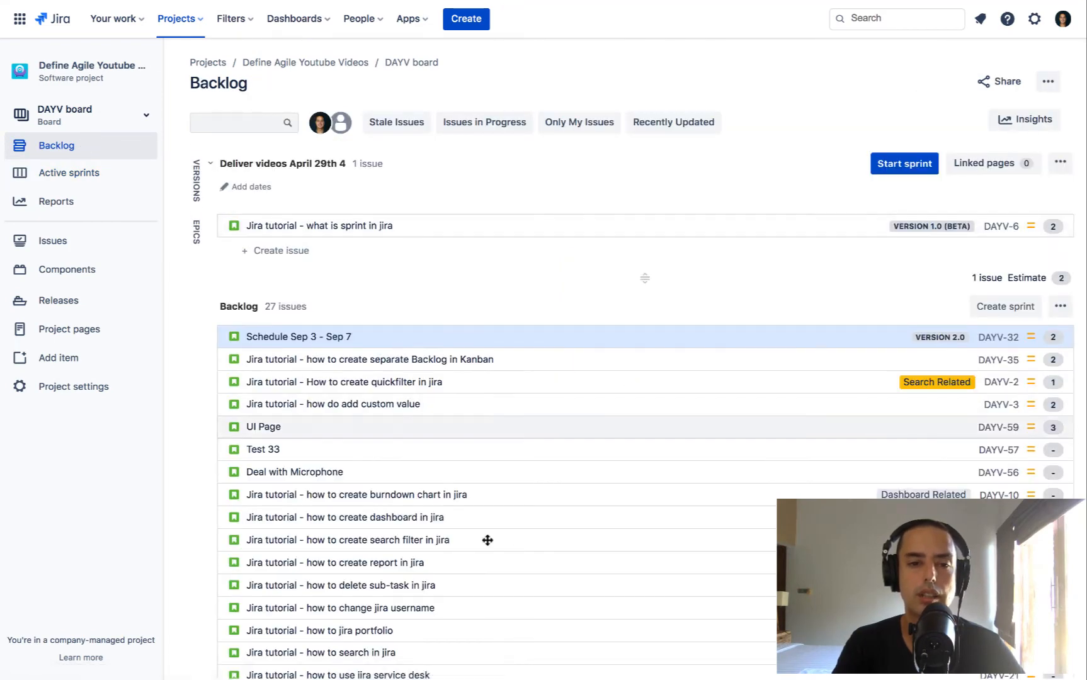
{"action": "scroll", "coordinate": [348, 419], "scroll_direction": "down", "scroll_amount": 4}
{"action": "scroll", "coordinate": [346, 418], "scroll_direction": "down", "scroll_amount": 1}
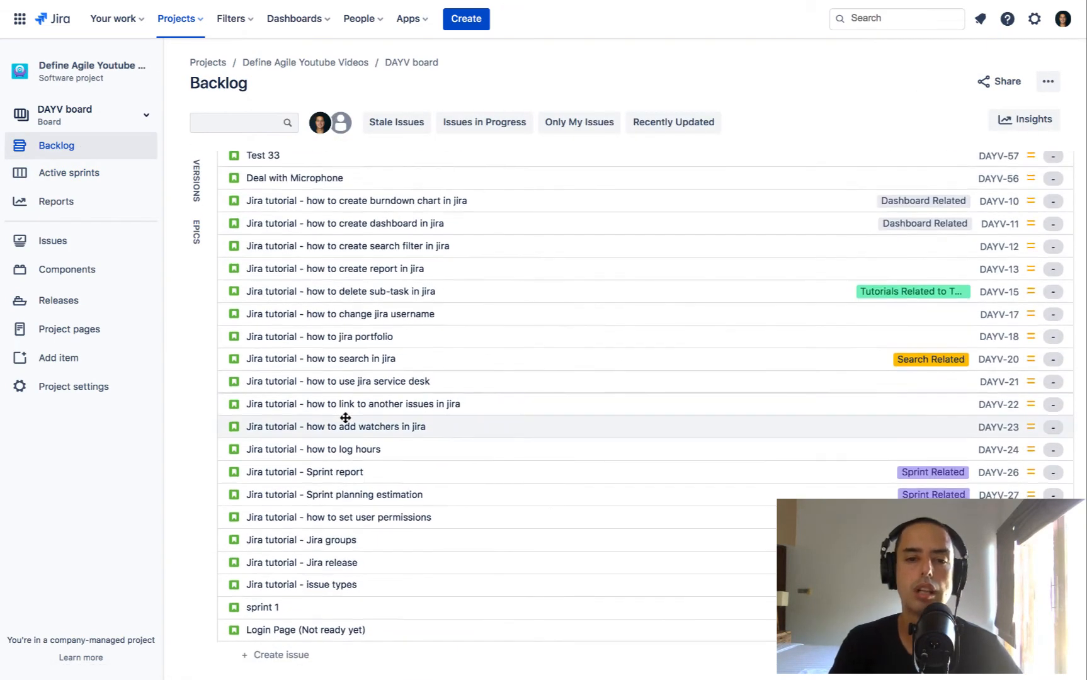
{"action": "scroll", "coordinate": [345, 418], "scroll_direction": "up", "scroll_amount": 5}
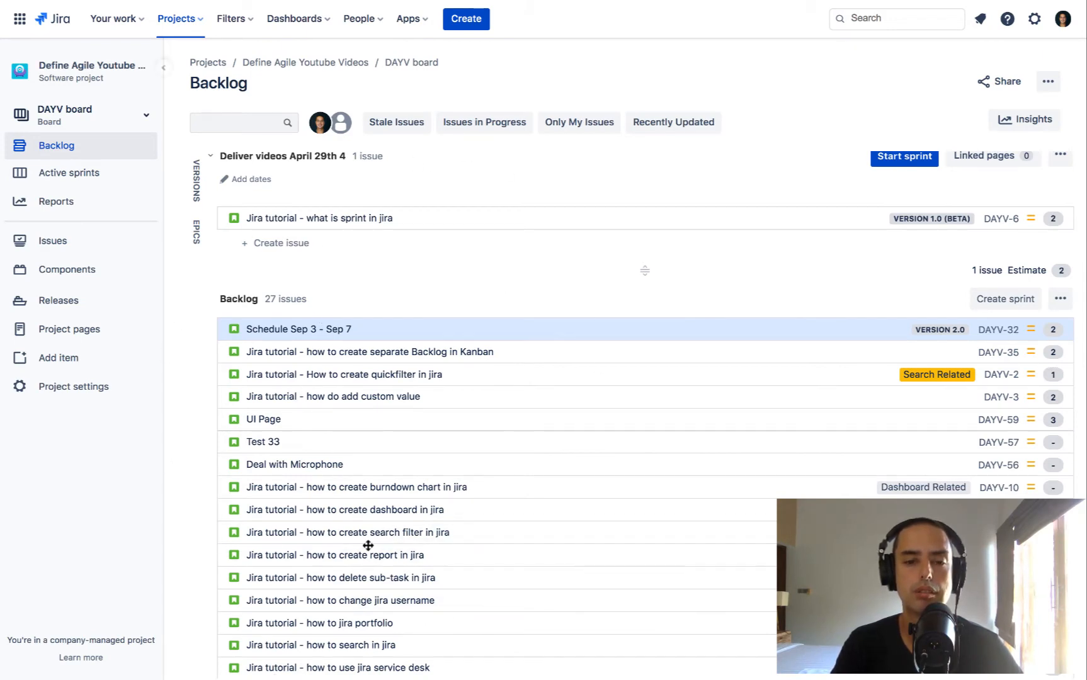
{"action": "left_click", "coordinate": [88, 182]}
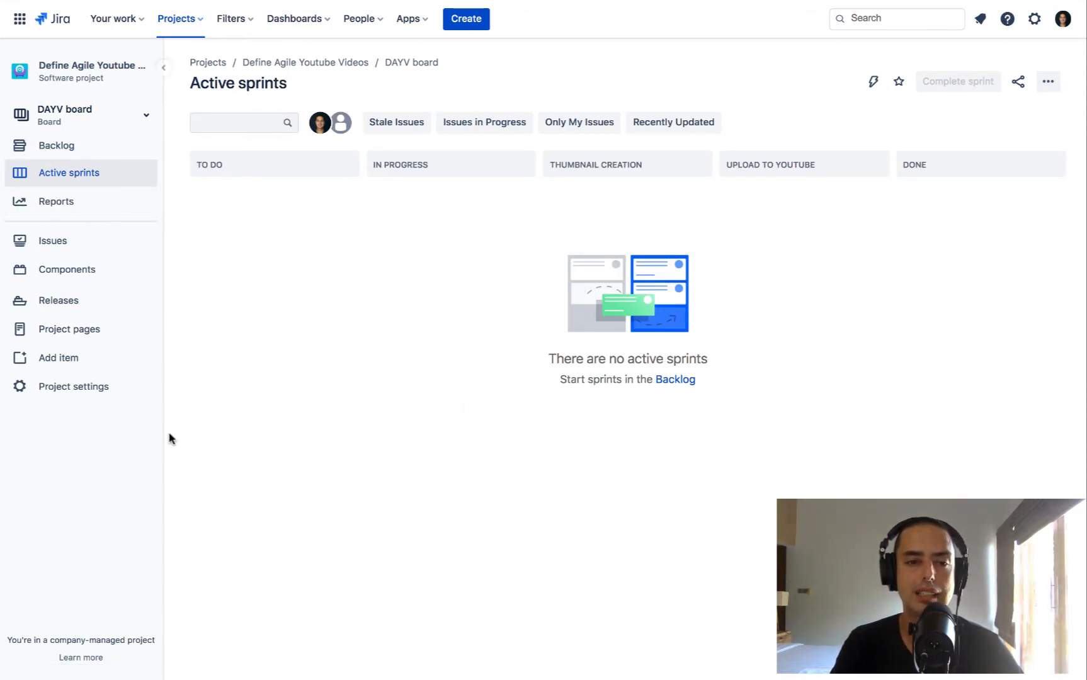
Start the Deliver videos April 29th 4 sprint from the DAYV backlog and reopen that backlog
{"action": "left_click", "coordinate": [47, 154]}
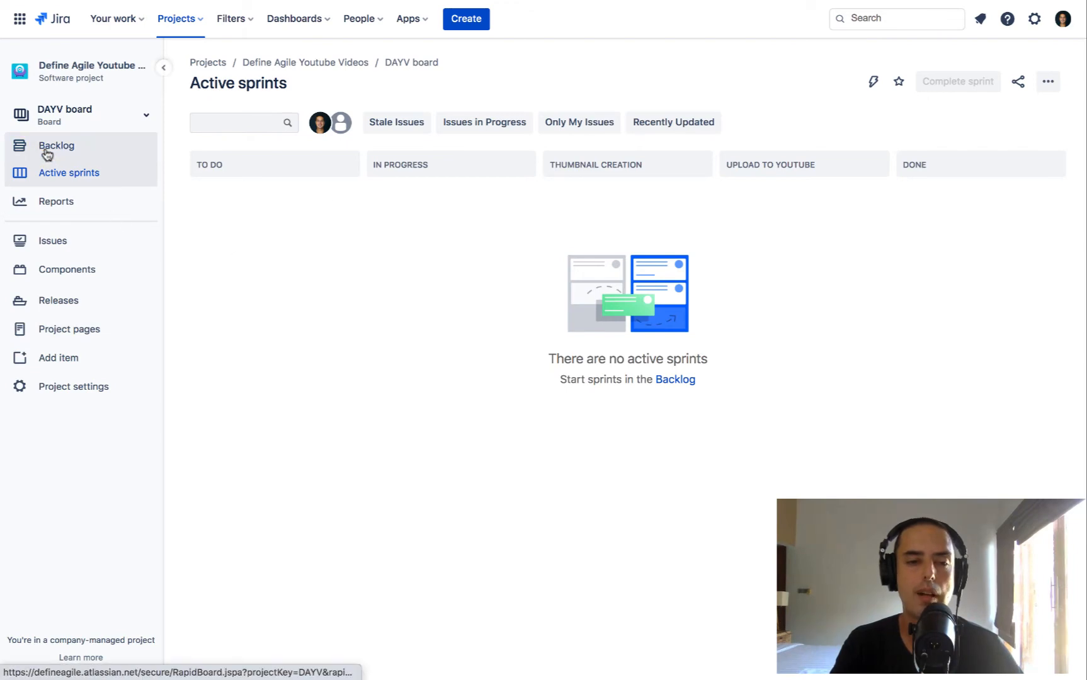
{"action": "left_click", "coordinate": [340, 337]}
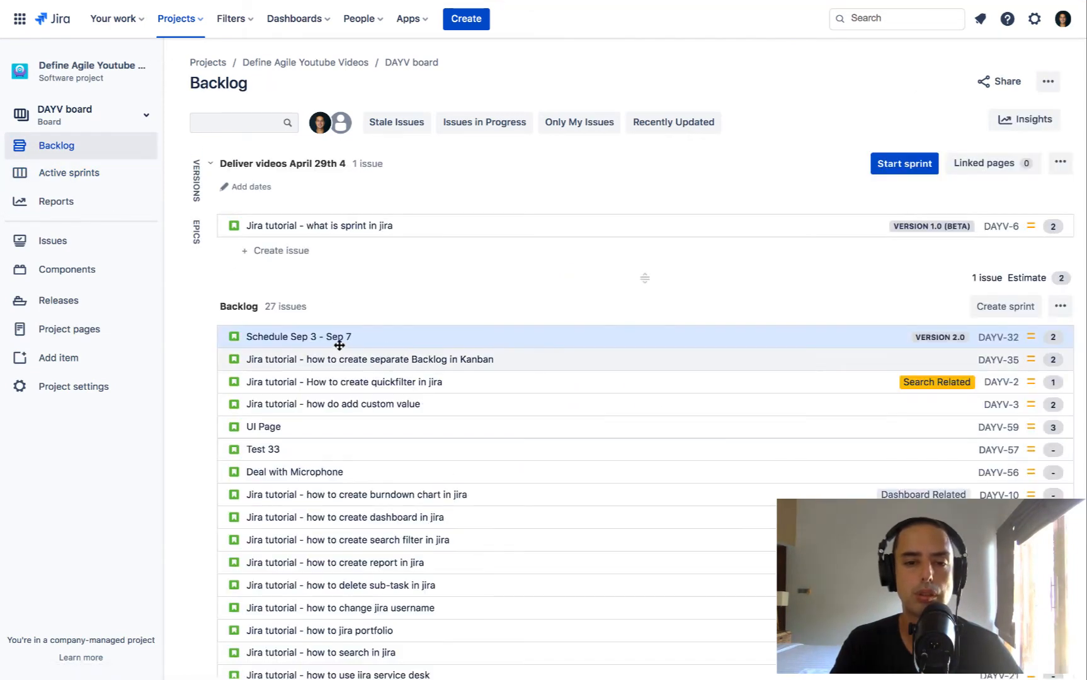
{"action": "left_click", "coordinate": [910, 165]}
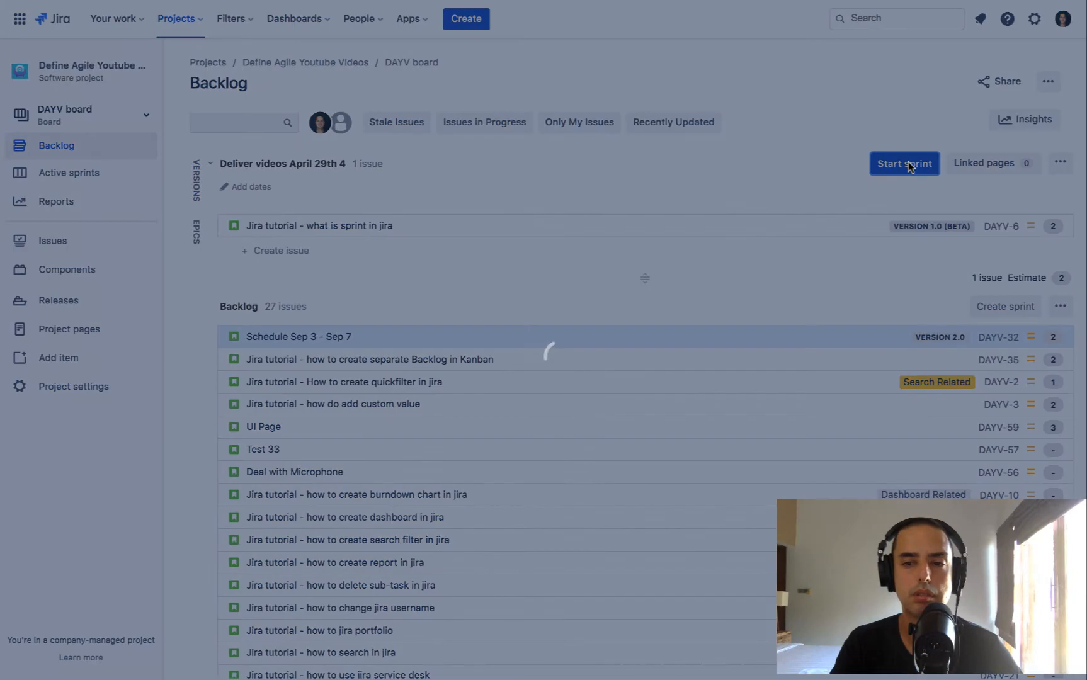
{"action": "left_click", "coordinate": [661, 535]}
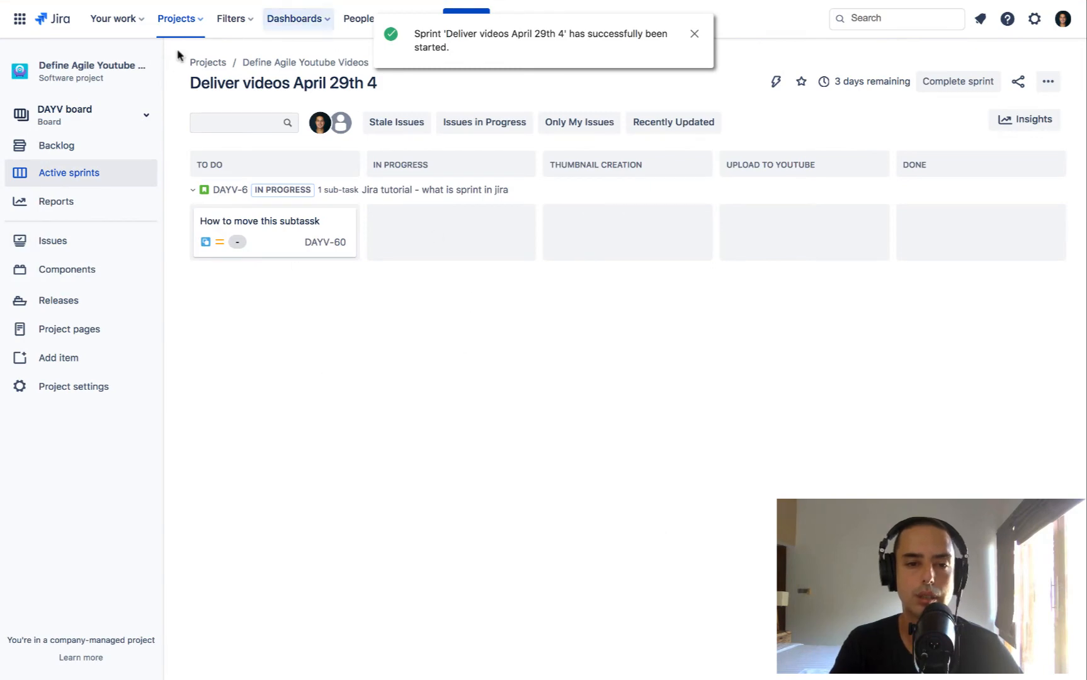
{"action": "left_click", "coordinate": [50, 155]}
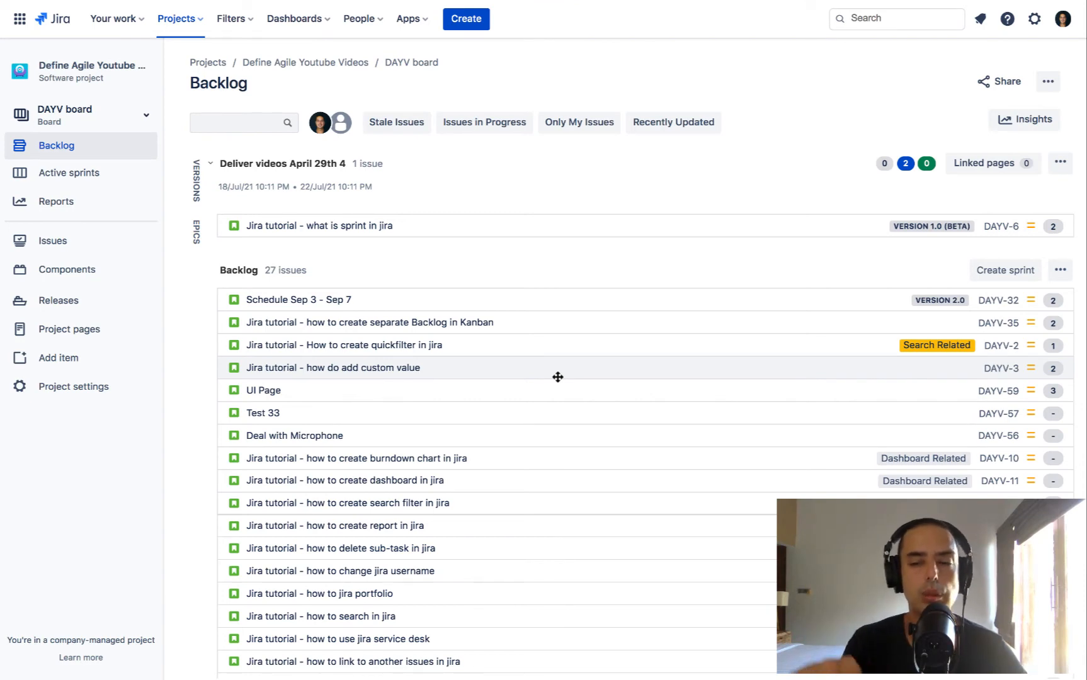
Switch to the Define Agile Scrum Website (DAKW) project and open its Aggregate Board
{"action": "left_click", "coordinate": [177, 24]}
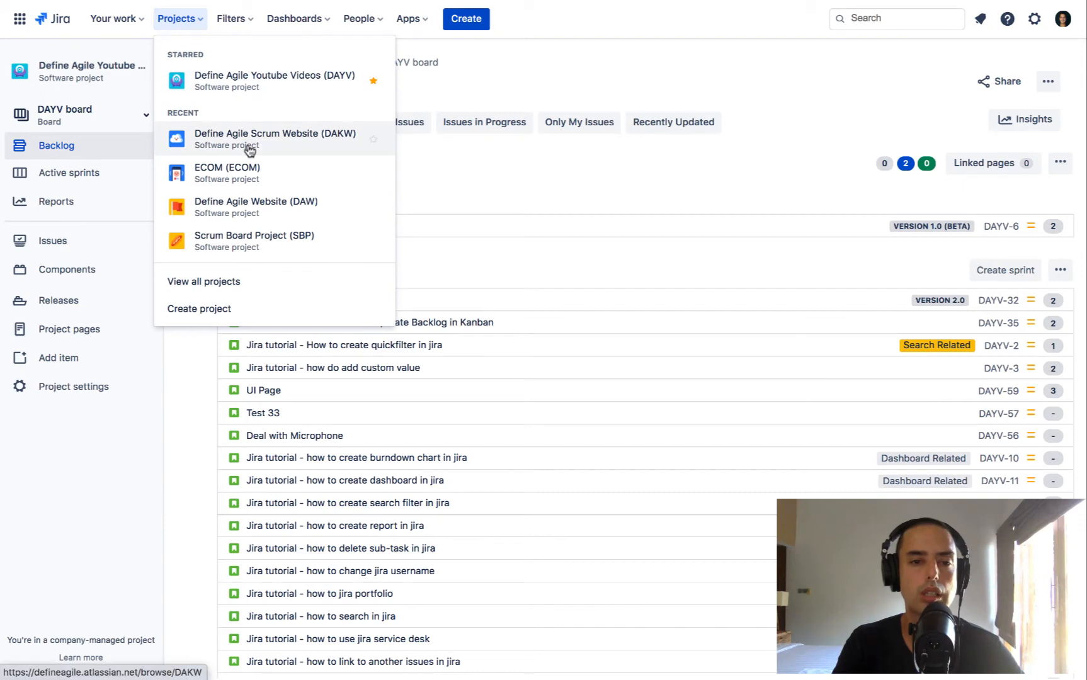
{"action": "left_click", "coordinate": [295, 140]}
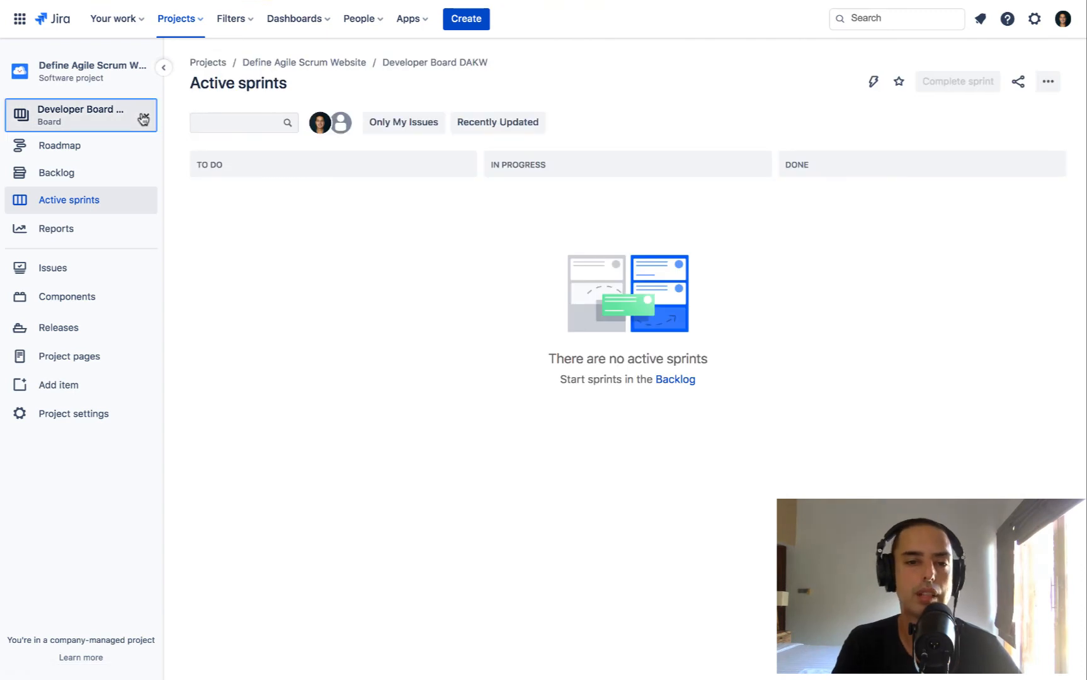
{"action": "left_click", "coordinate": [144, 118]}
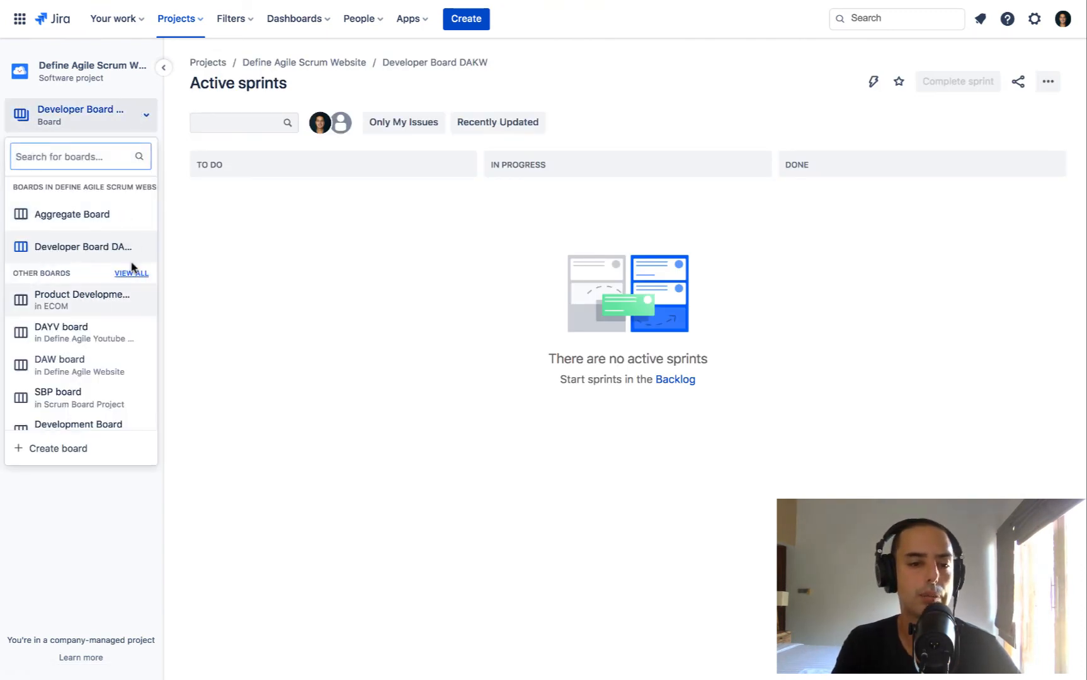
{"action": "left_click", "coordinate": [93, 216]}
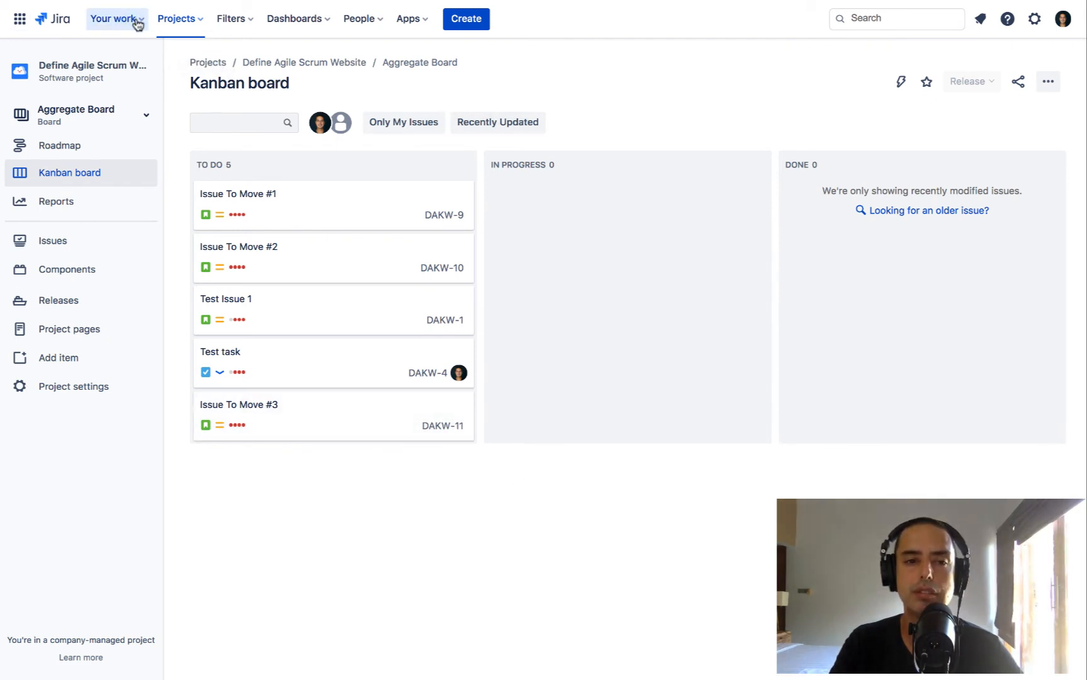
{"action": "left_click", "coordinate": [199, 22]}
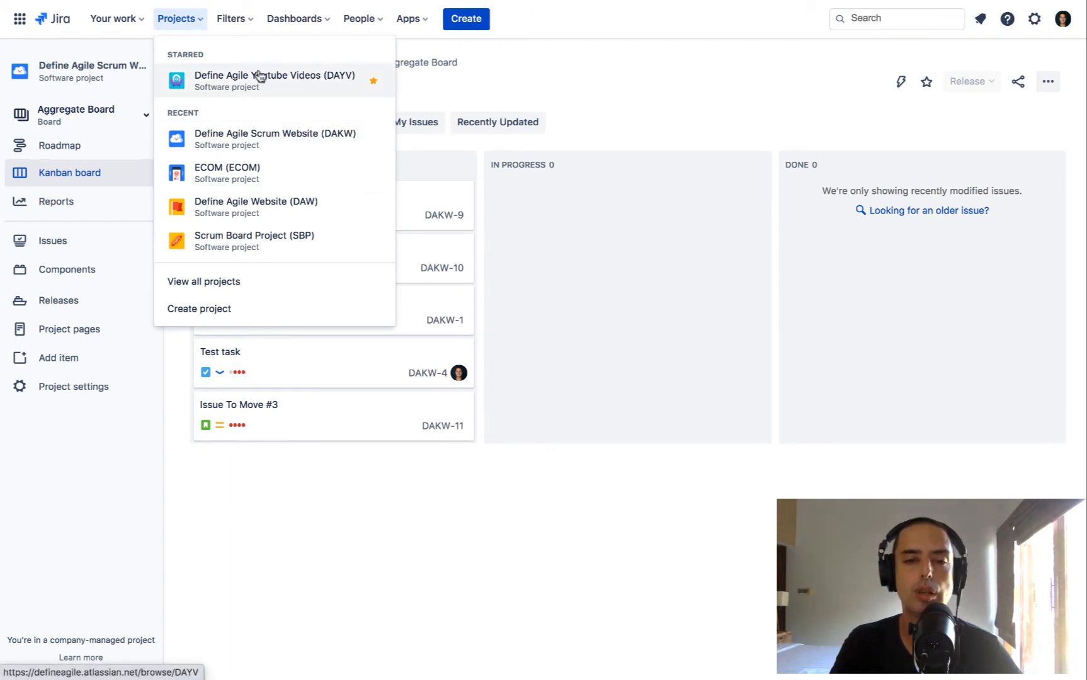
{"action": "left_click", "coordinate": [677, 272]}
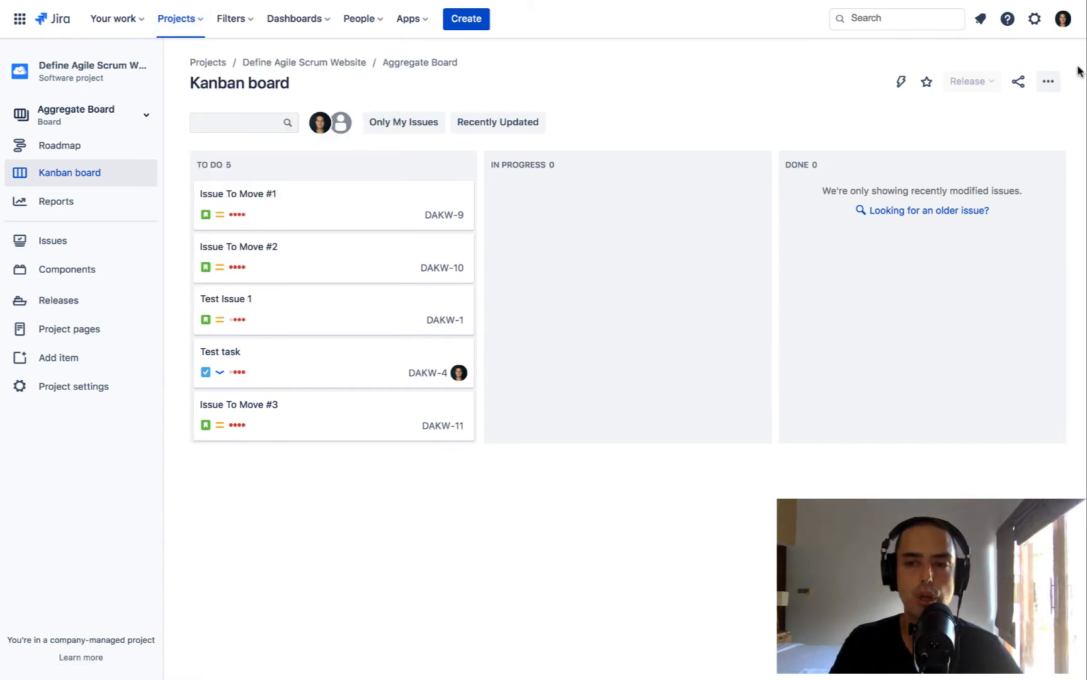
Open the board settings for Aggregate Board
{"action": "left_click", "coordinate": [1049, 81]}
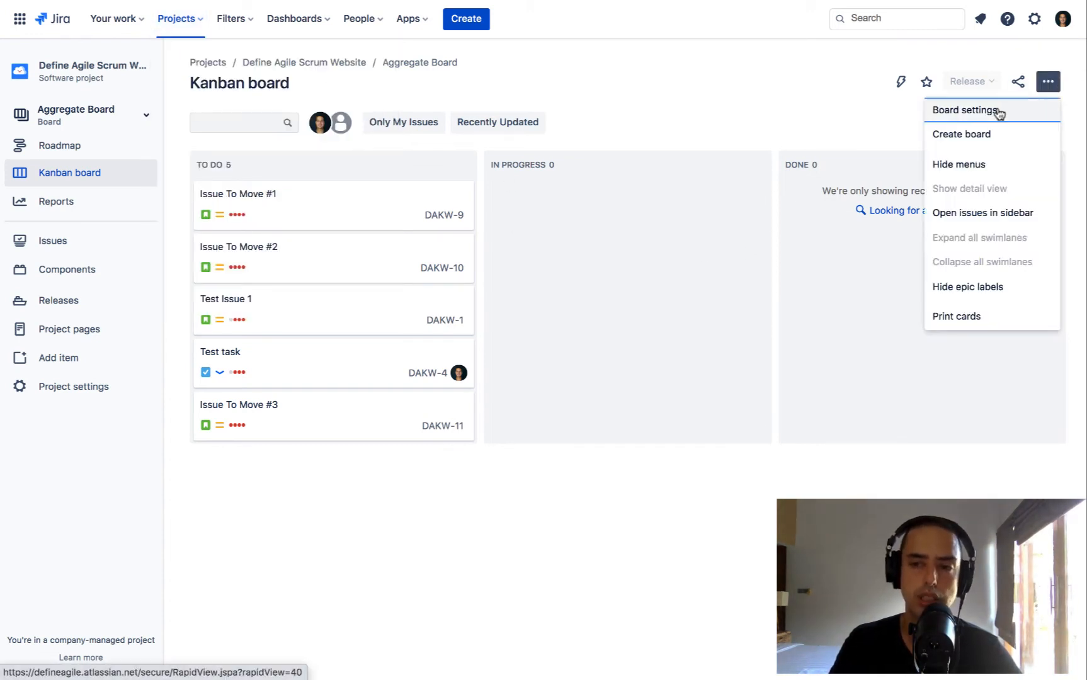
{"action": "left_click", "coordinate": [1005, 110]}
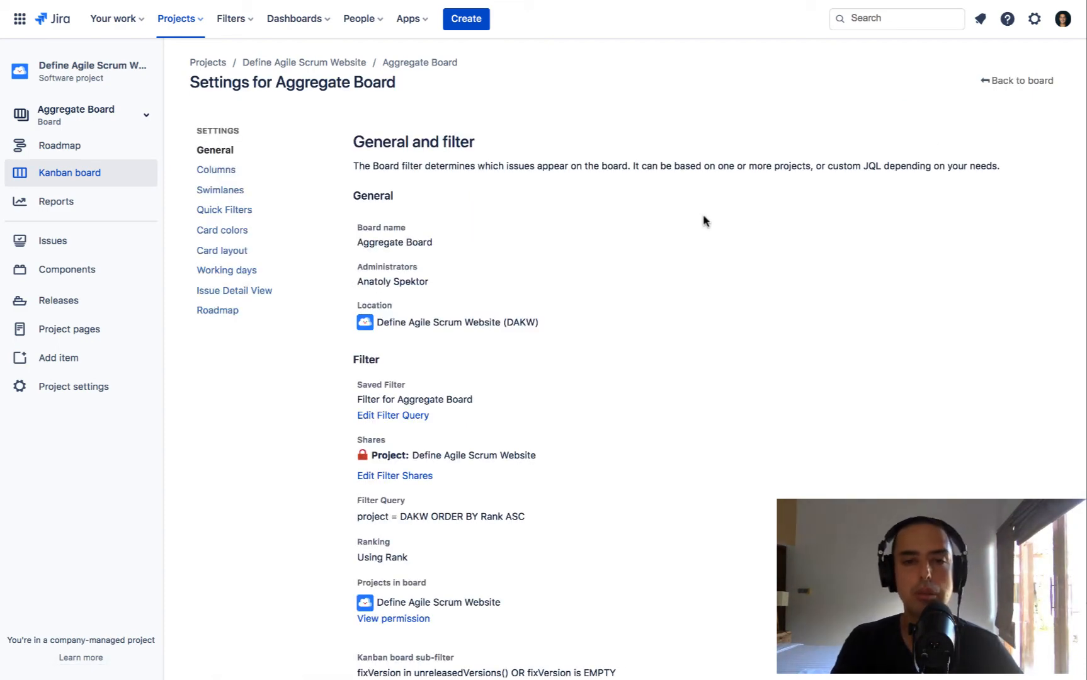
Edit the Aggregate Board's filter query to include the Define Agile Youtube Videos project and save the filter
{"action": "scroll", "coordinate": [705, 221], "scroll_direction": "down", "scroll_amount": 2}
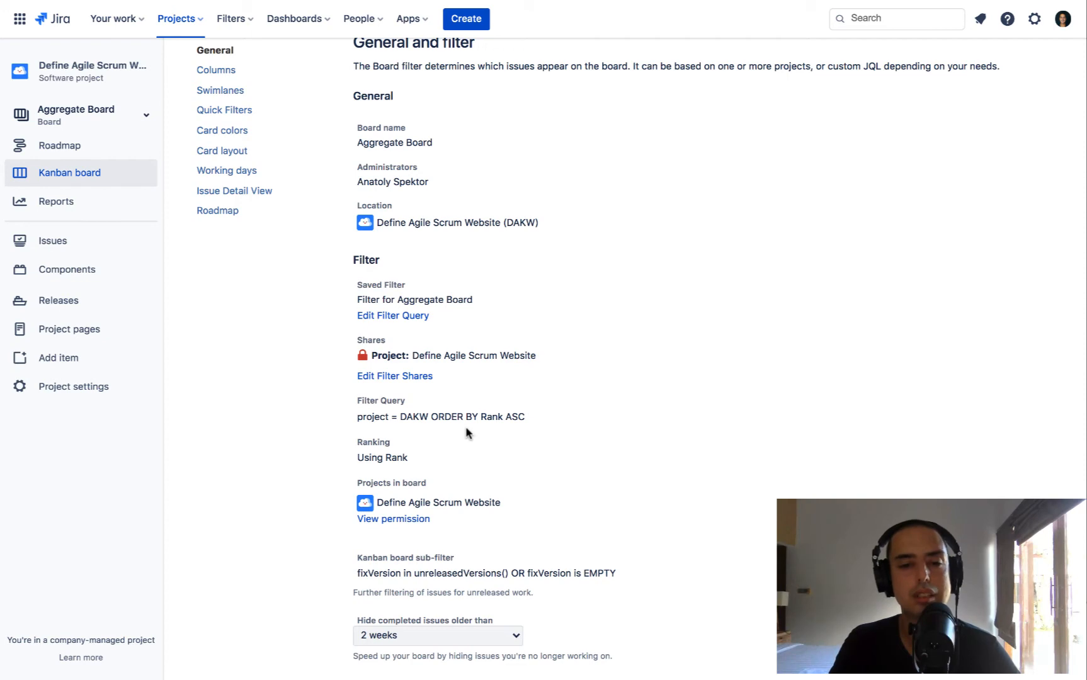
{"action": "left_click", "coordinate": [392, 319]}
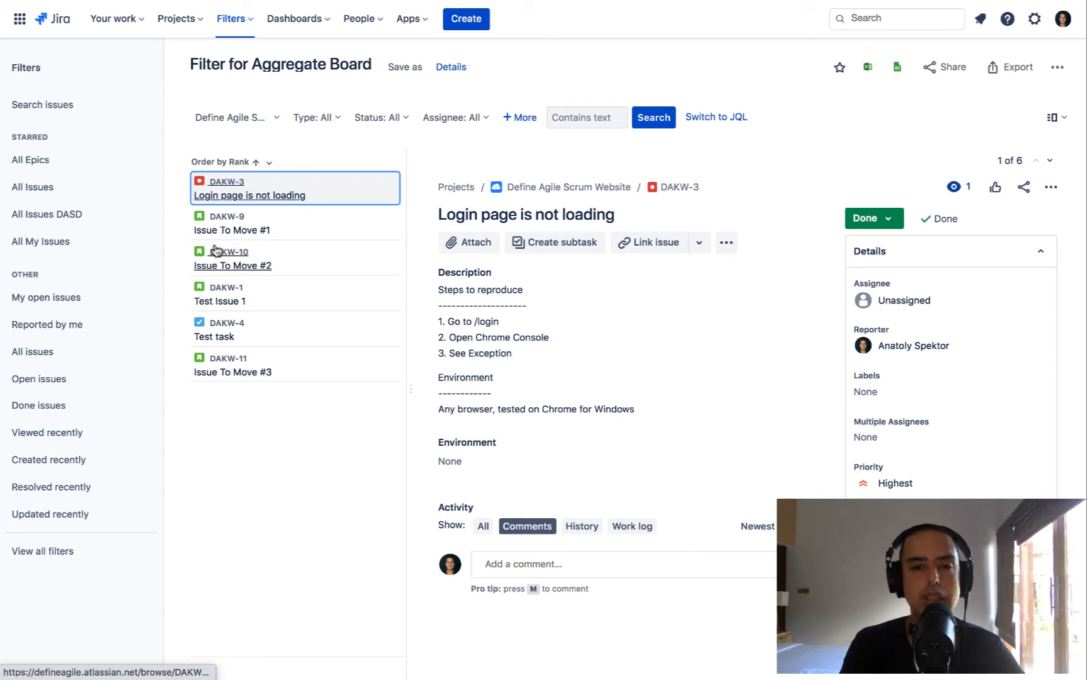
{"action": "left_click", "coordinate": [278, 120]}
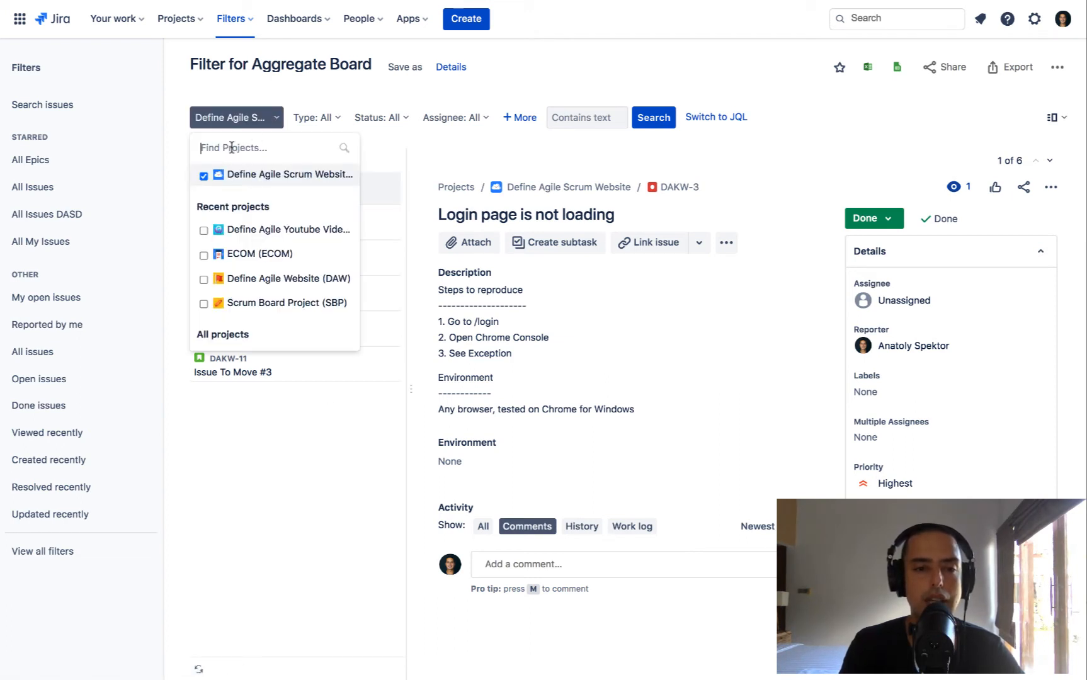
{"action": "left_click", "coordinate": [204, 231]}
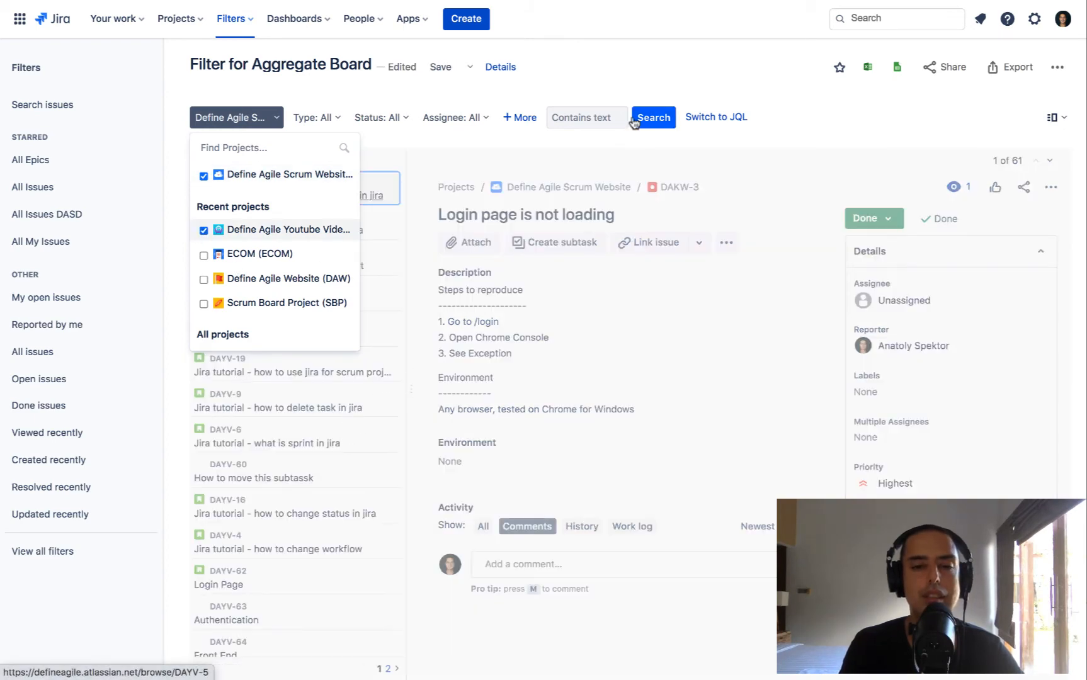
{"action": "left_click", "coordinate": [884, 86]}
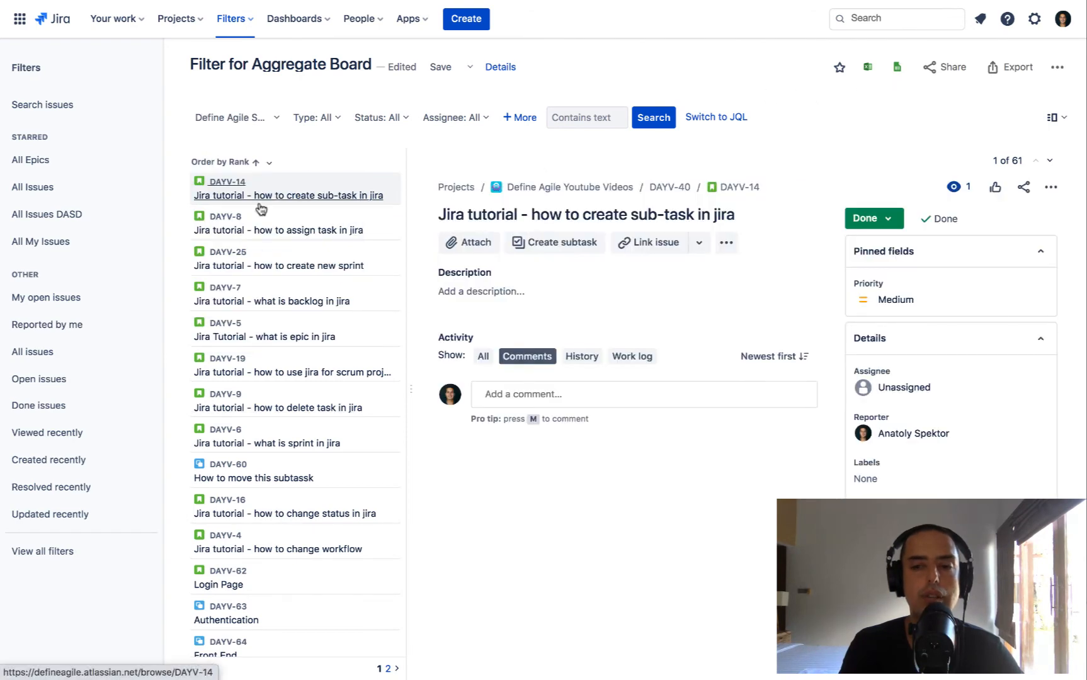
{"action": "scroll", "coordinate": [259, 208], "scroll_direction": "down", "scroll_amount": 3}
{"action": "scroll", "coordinate": [261, 208], "scroll_direction": "up", "scroll_amount": 3}
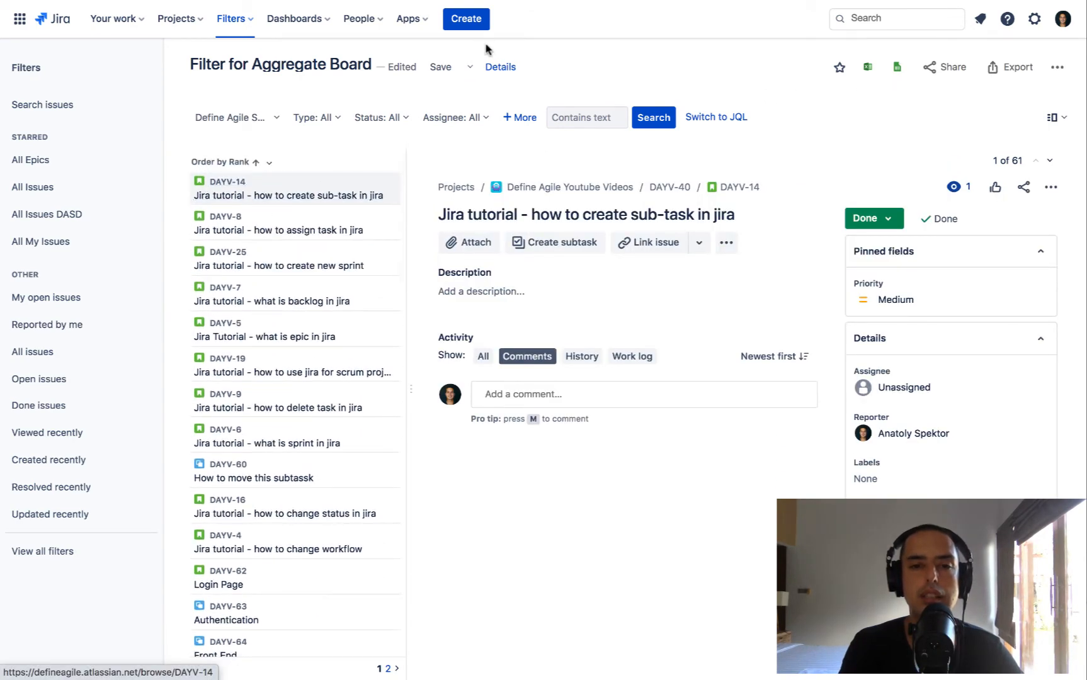
{"action": "left_click", "coordinate": [442, 69]}
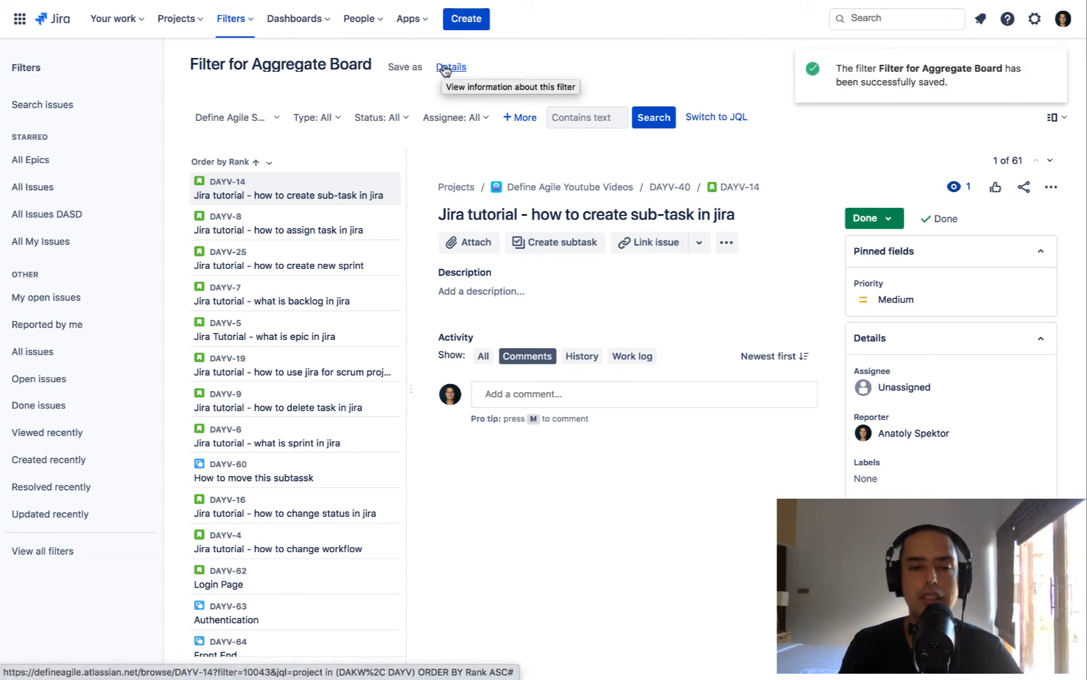
Return to the Define Agile Scrum Website (DAKW) board and view the details of Issue To Move #1
{"action": "left_click", "coordinate": [171, 22]}
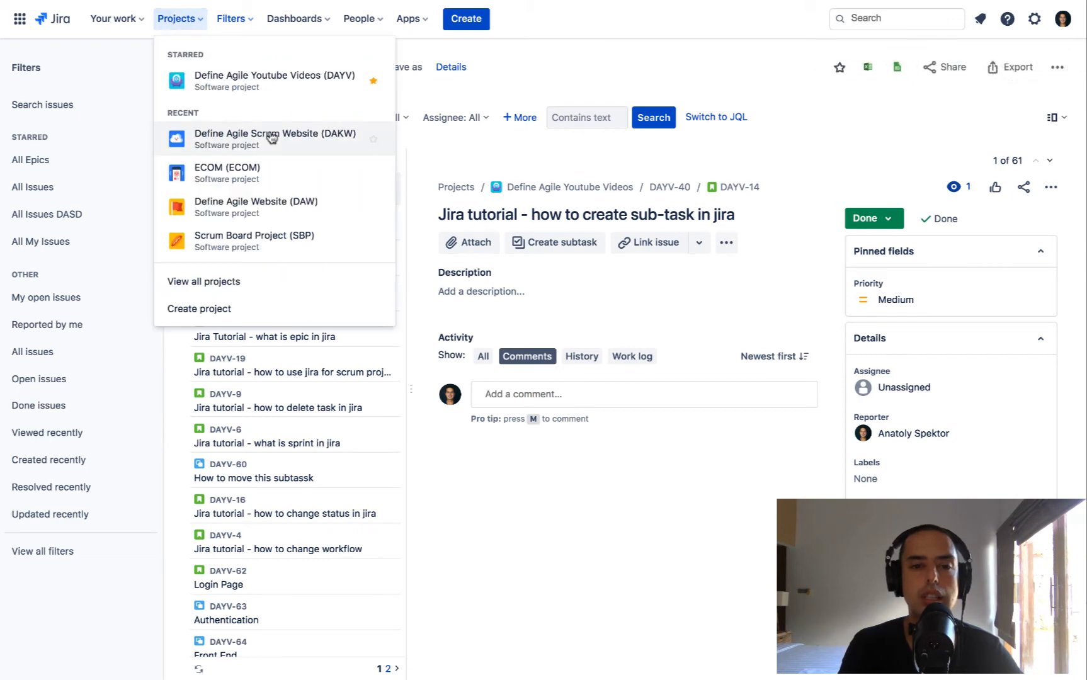
{"action": "left_click", "coordinate": [303, 140]}
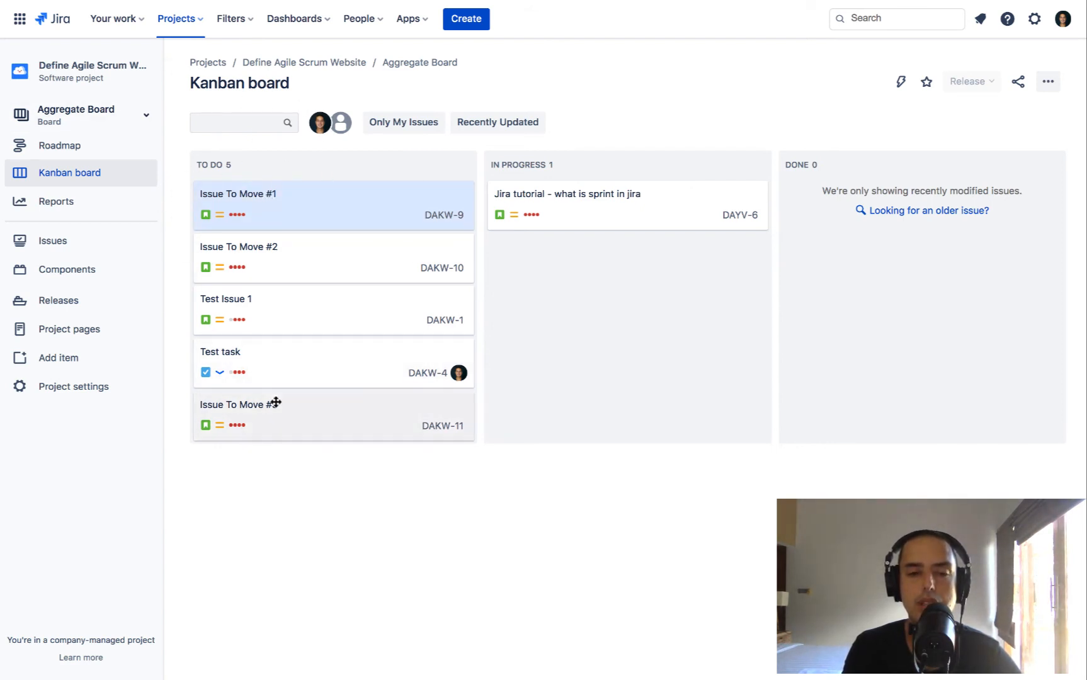
{"action": "left_click", "coordinate": [391, 211]}
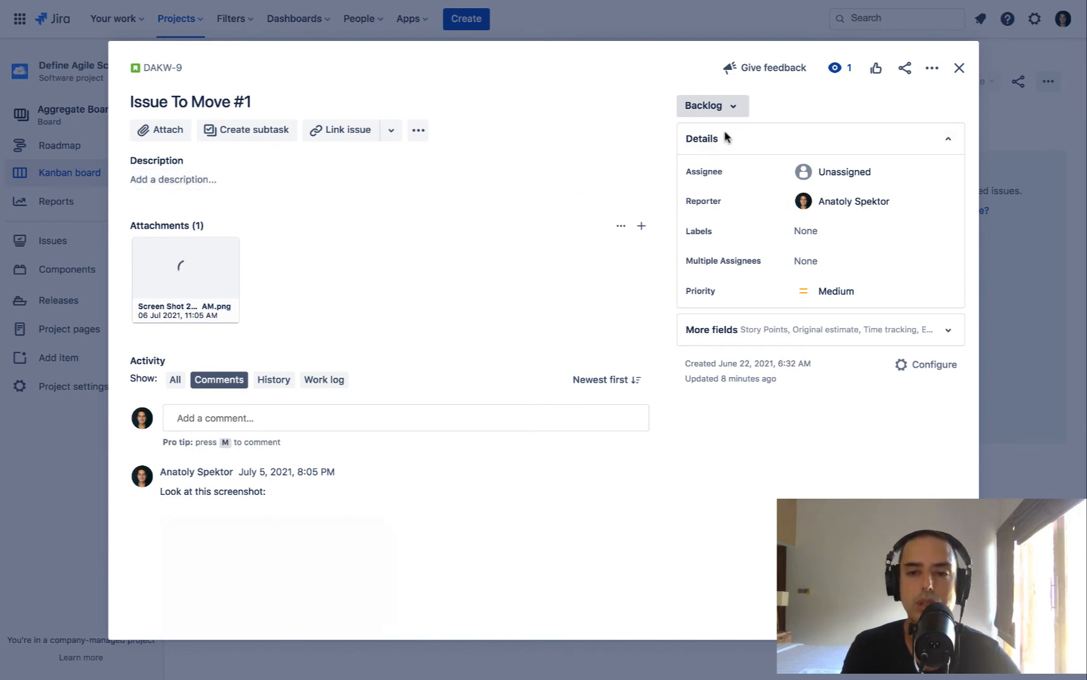
{"action": "left_click", "coordinate": [959, 69]}
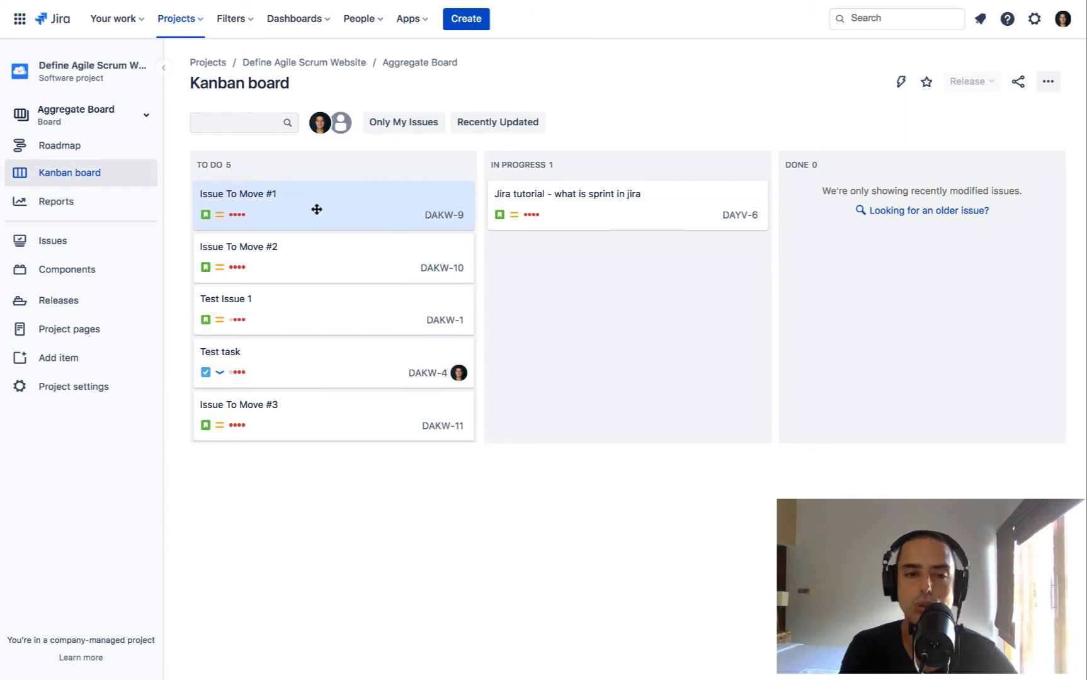
{"action": "left_click", "coordinate": [405, 212]}
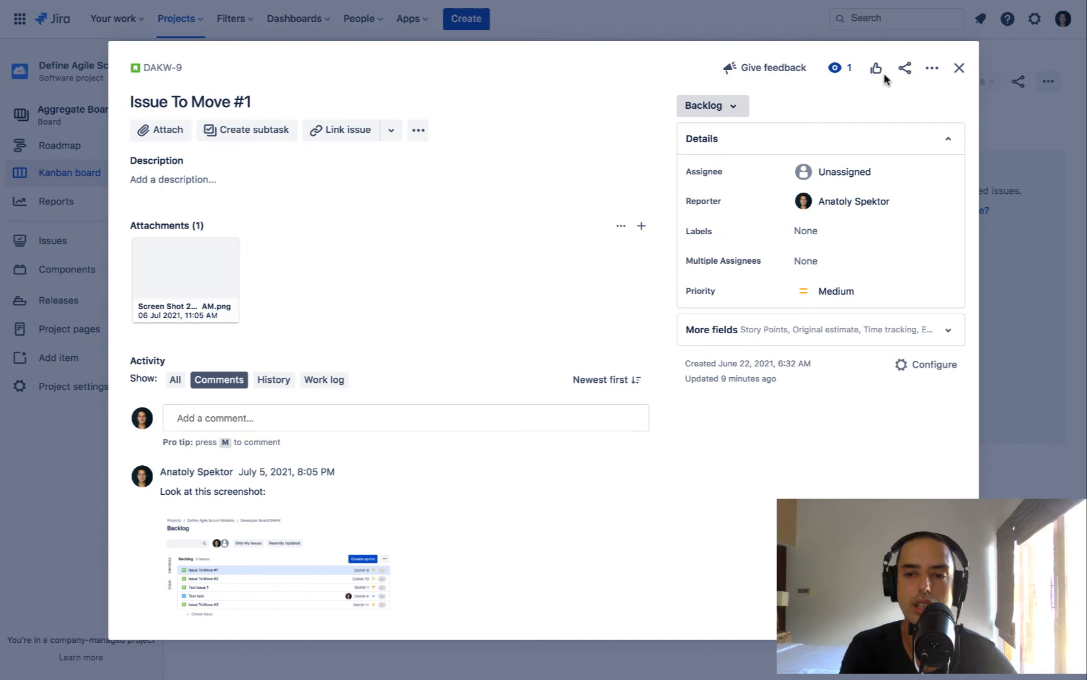
{"action": "left_click", "coordinate": [960, 68]}
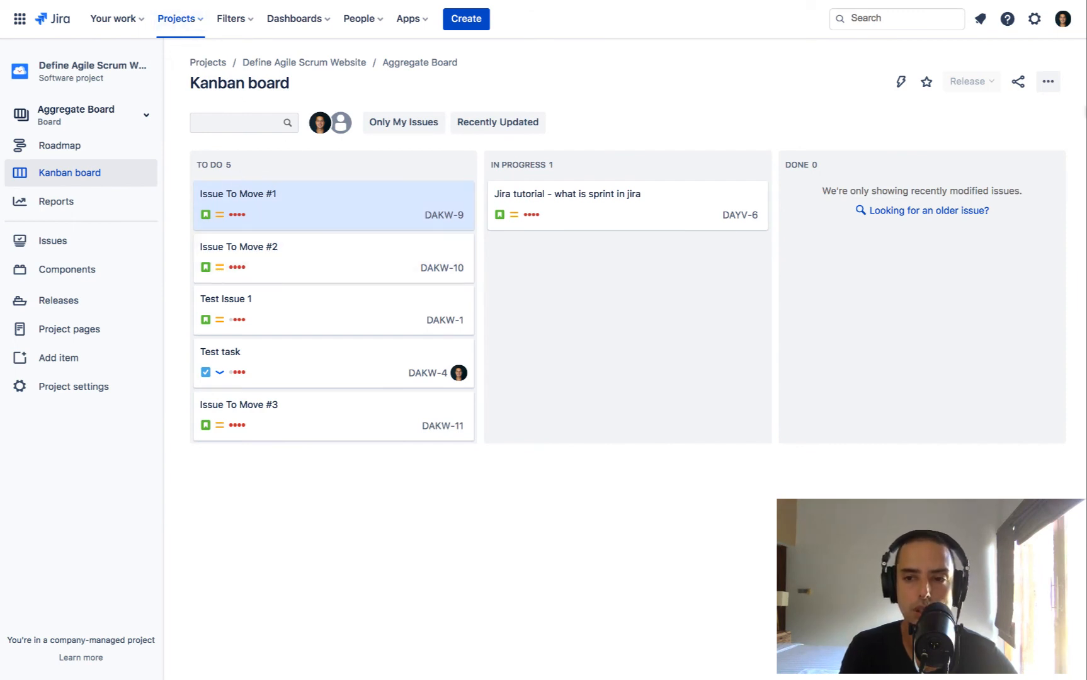
Map the unmapped To Do status to the To Do column in the Aggregate Board's column settings
{"action": "left_click", "coordinate": [1048, 82]}
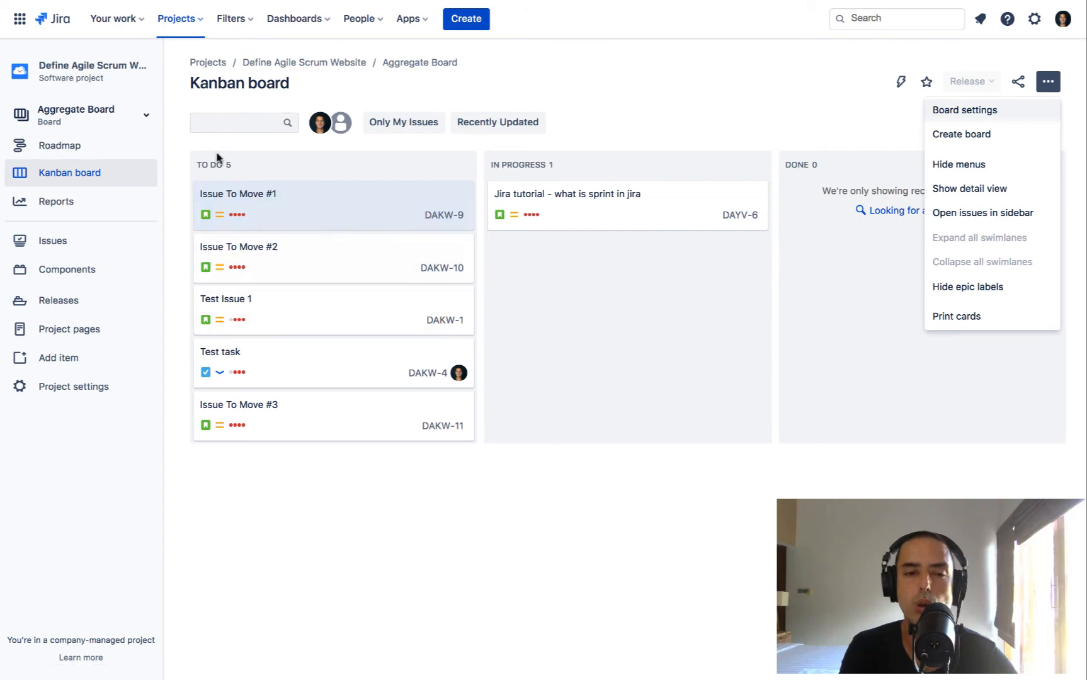
{"action": "left_click", "coordinate": [980, 112]}
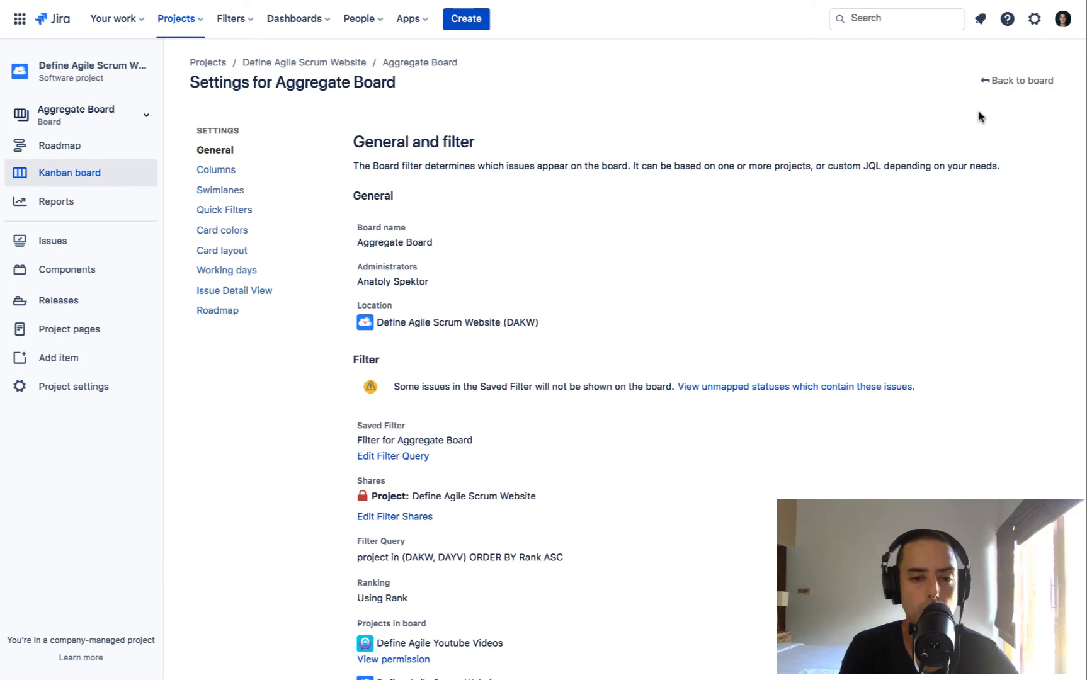
{"action": "left_click", "coordinate": [216, 176]}
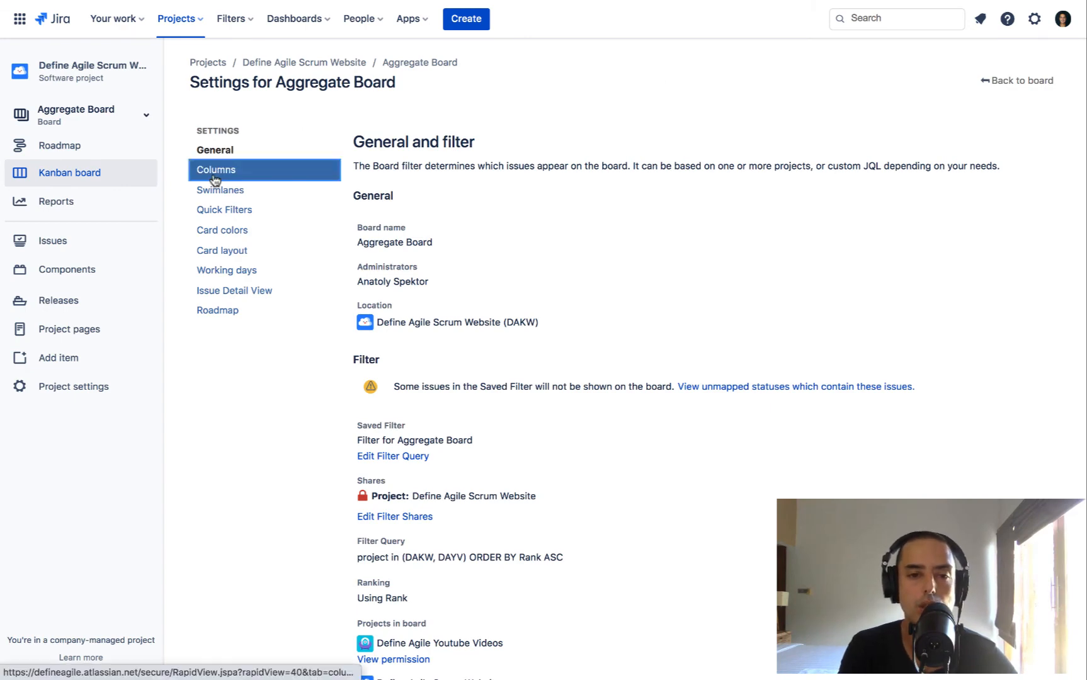
{"action": "scroll", "coordinate": [510, 219], "scroll_direction": "down", "scroll_amount": 5}
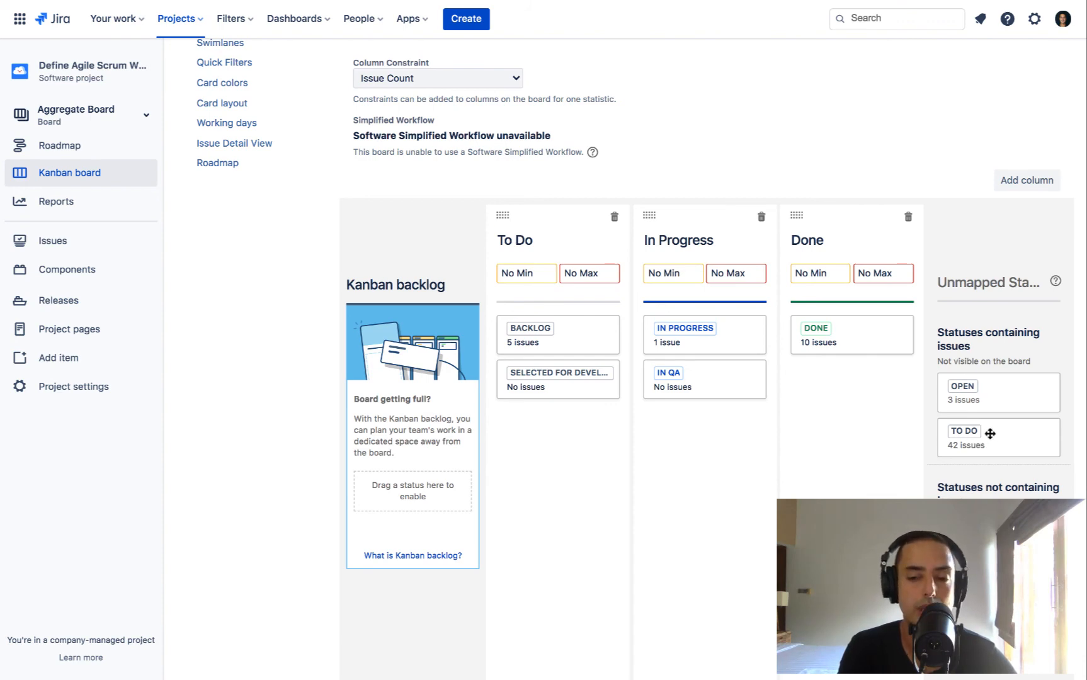
{"action": "left_click_drag", "start_coordinate": [977, 433], "coordinate": [531, 434]}
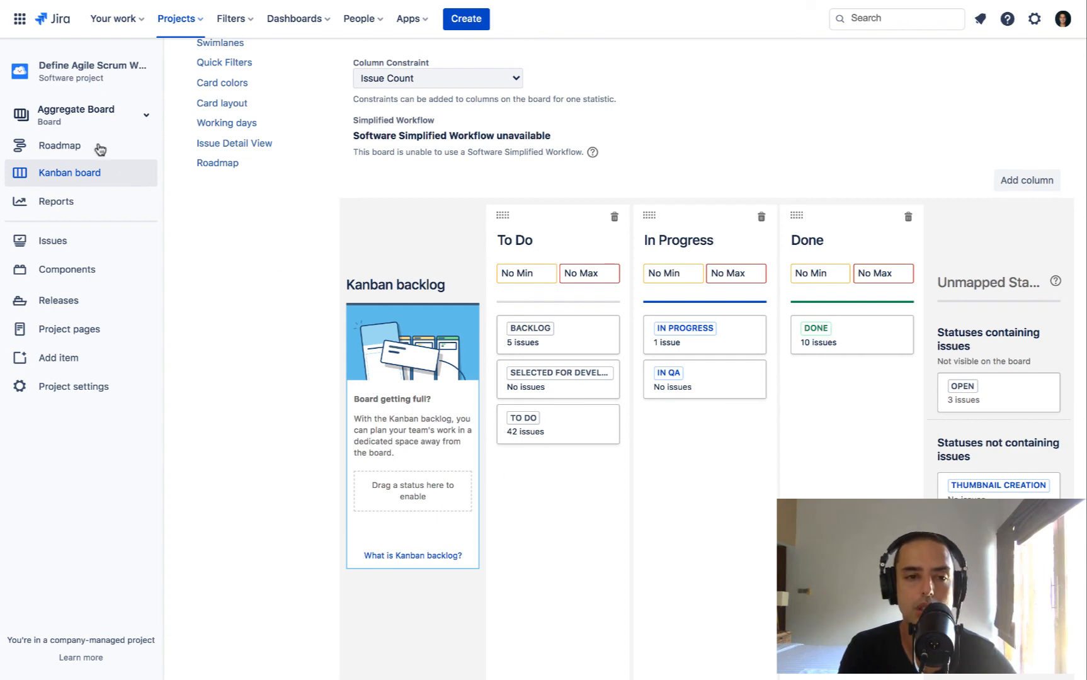
Open the Kanban board, dismiss the Kanban backlog suggestion and examine the issues in the To Do column
{"action": "left_click", "coordinate": [70, 174]}
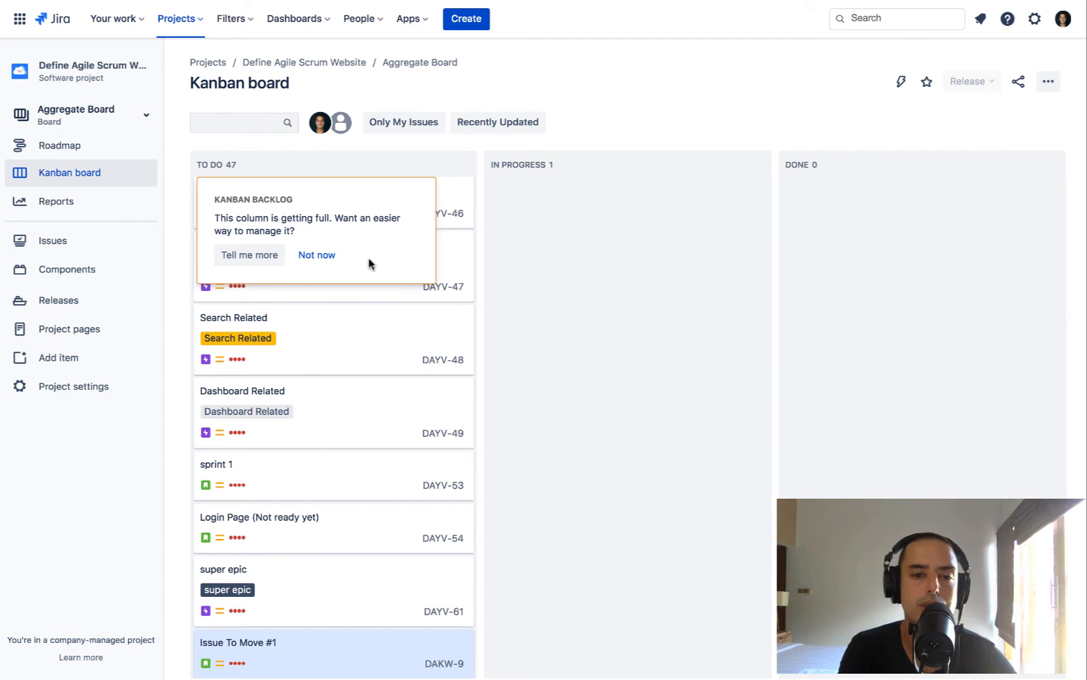
{"action": "left_click", "coordinate": [327, 263]}
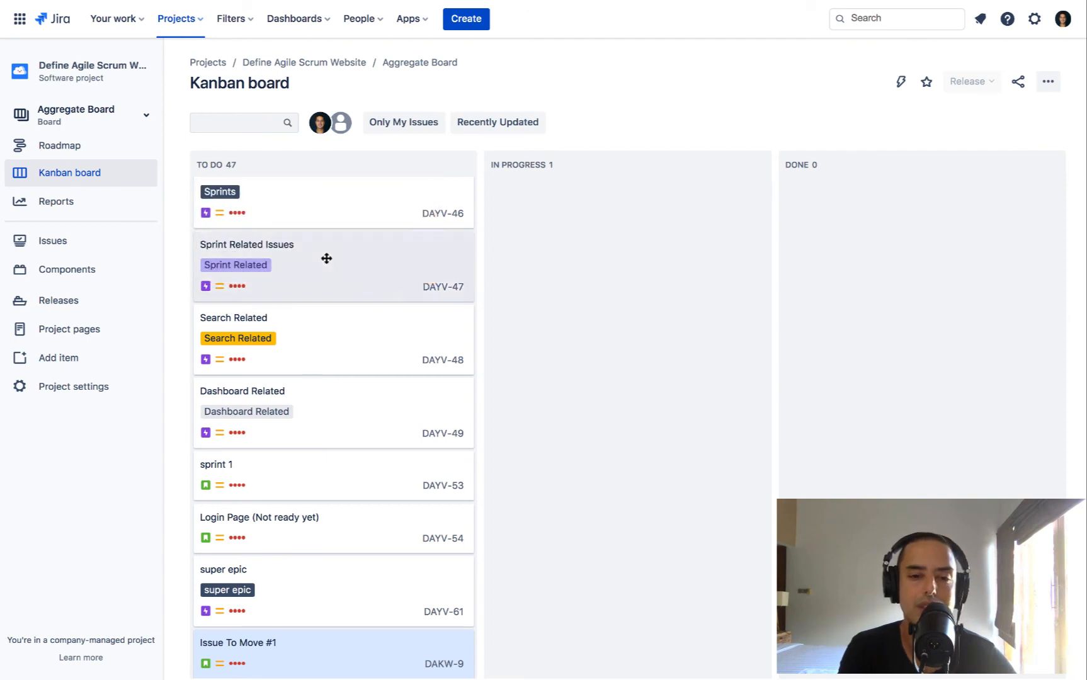
{"action": "scroll", "coordinate": [415, 206], "scroll_direction": "down", "scroll_amount": 4}
{"action": "scroll", "coordinate": [415, 207], "scroll_direction": "up", "scroll_amount": 15}
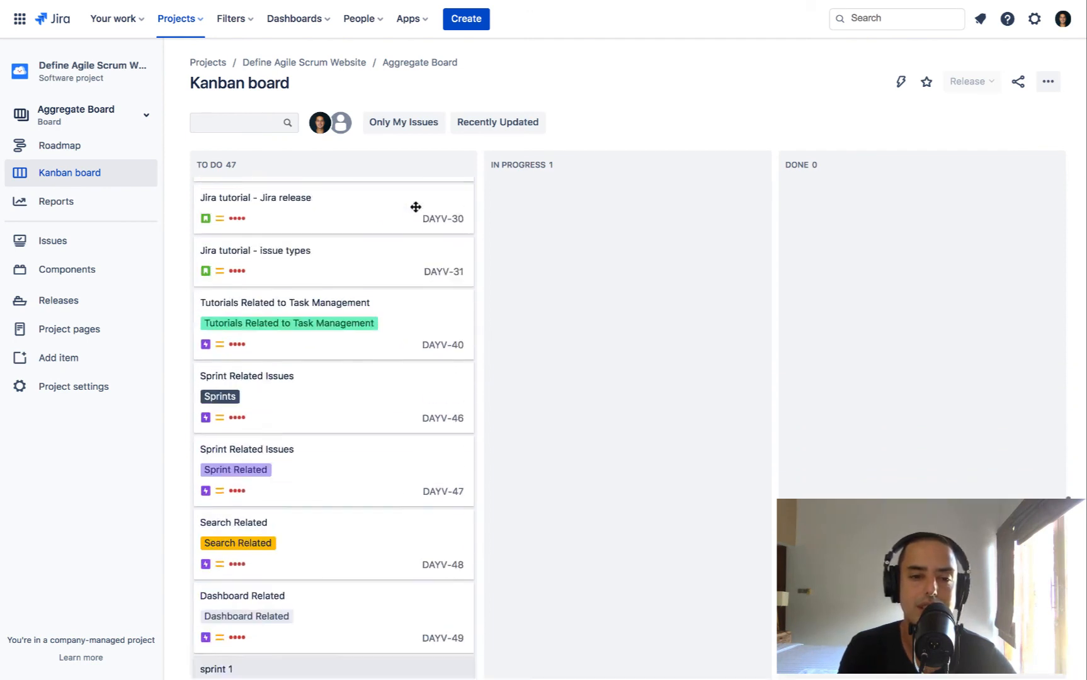
{"action": "scroll", "coordinate": [415, 207], "scroll_direction": "up", "scroll_amount": 15}
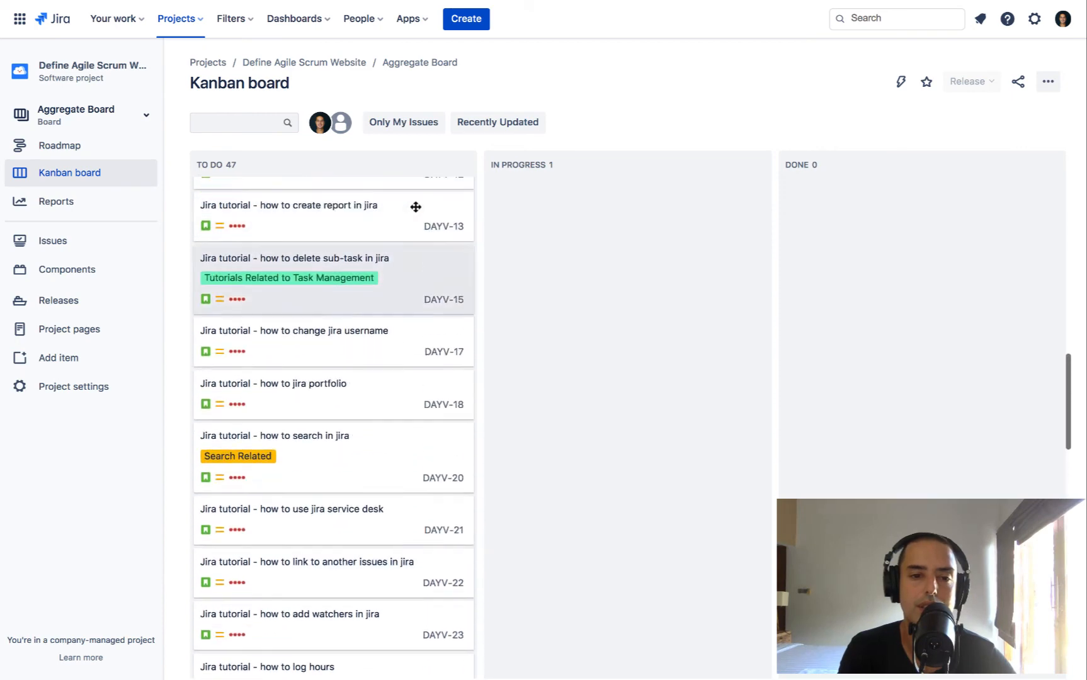
{"action": "scroll", "coordinate": [415, 207], "scroll_direction": "up", "scroll_amount": 2}
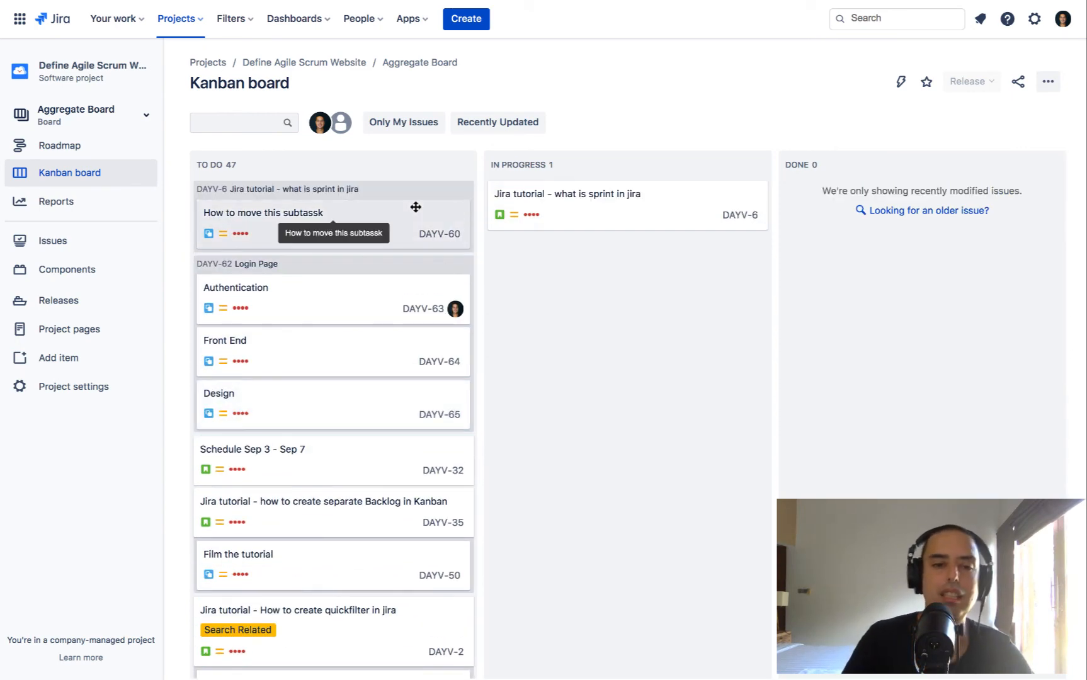
{"action": "scroll", "coordinate": [415, 206], "scroll_direction": "down", "scroll_amount": 2}
{"action": "scroll", "coordinate": [415, 207], "scroll_direction": "up", "scroll_amount": 2}
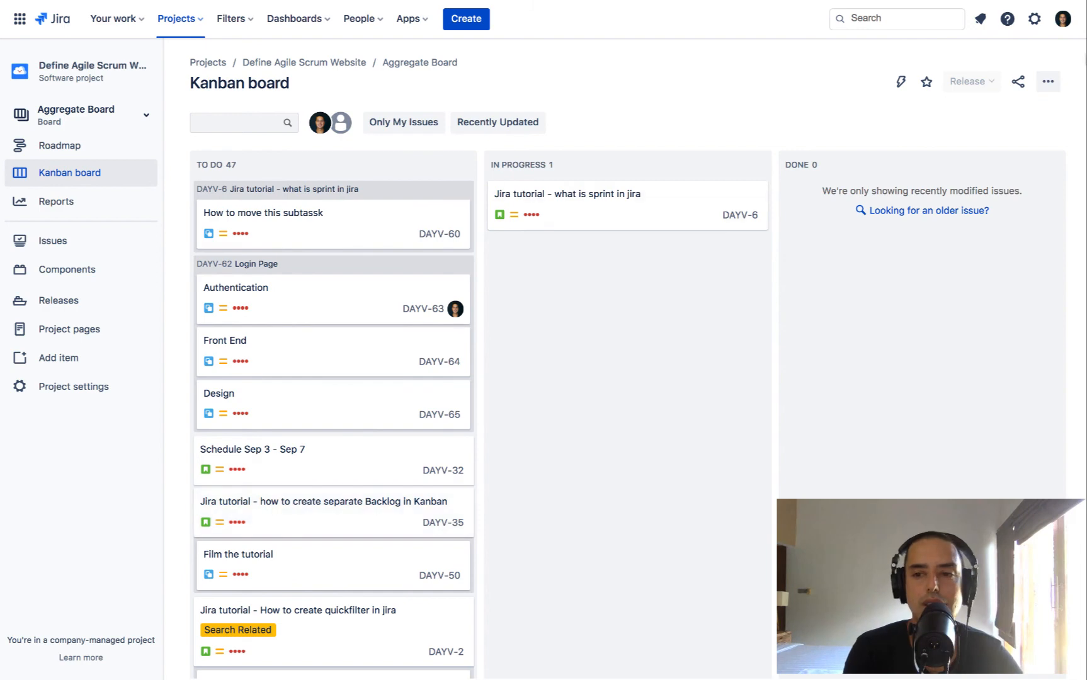
Move the Backlog and To Do statuses into the Kanban backlog in the Aggregate Board's column settings
{"action": "left_click", "coordinate": [1049, 84]}
{"action": "left_click", "coordinate": [1000, 108]}
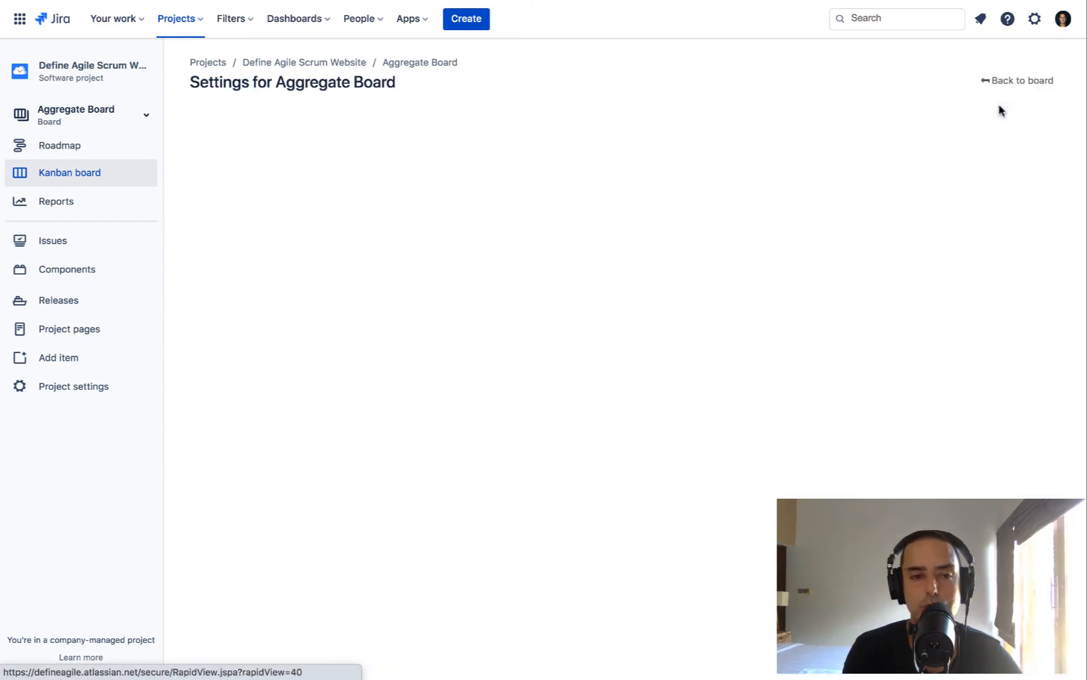
{"action": "scroll", "coordinate": [508, 456], "scroll_direction": "down", "scroll_amount": 2}
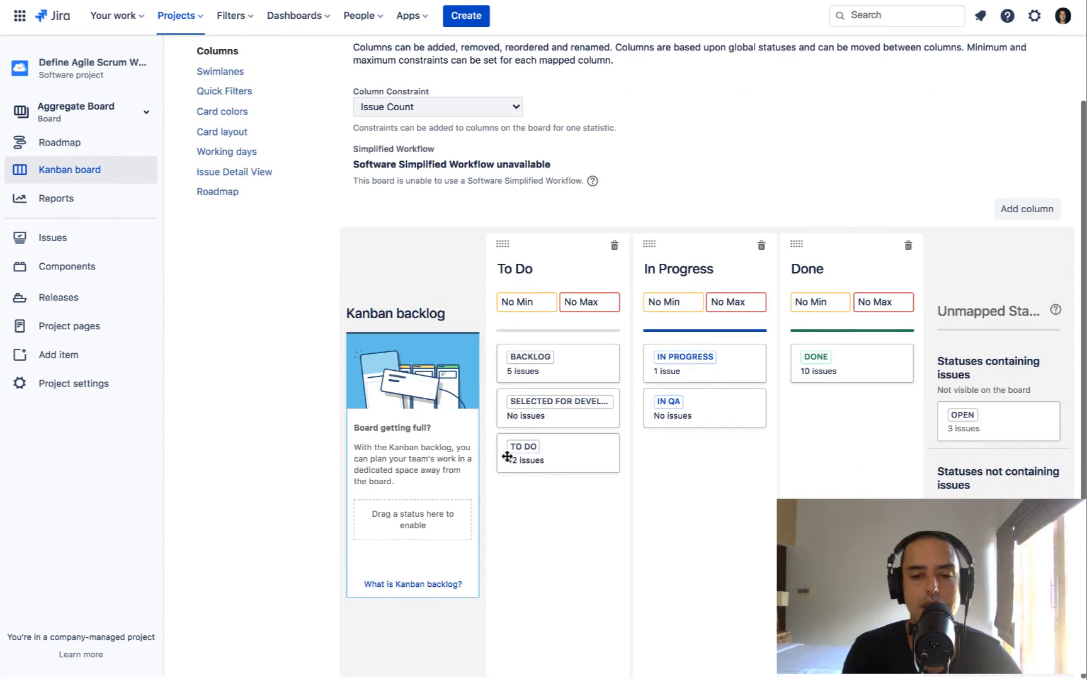
{"action": "left_click_drag", "start_coordinate": [554, 363], "coordinate": [472, 495]}
{"action": "left_click_drag", "start_coordinate": [549, 407], "coordinate": [400, 548]}
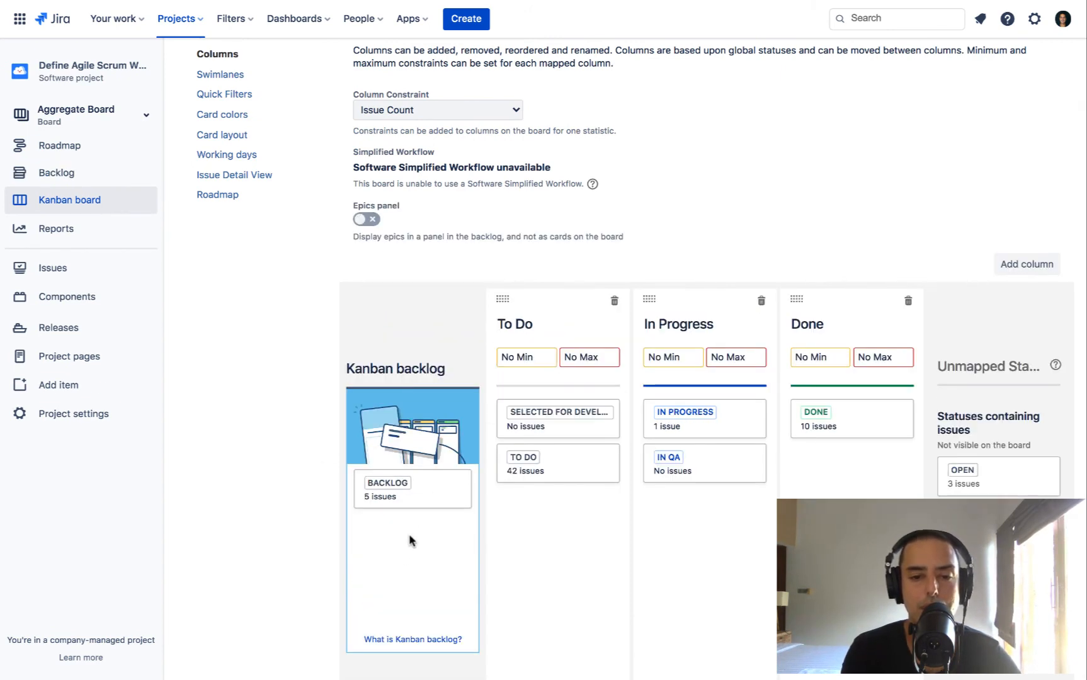
{"action": "left_click_drag", "start_coordinate": [573, 461], "coordinate": [412, 525]}
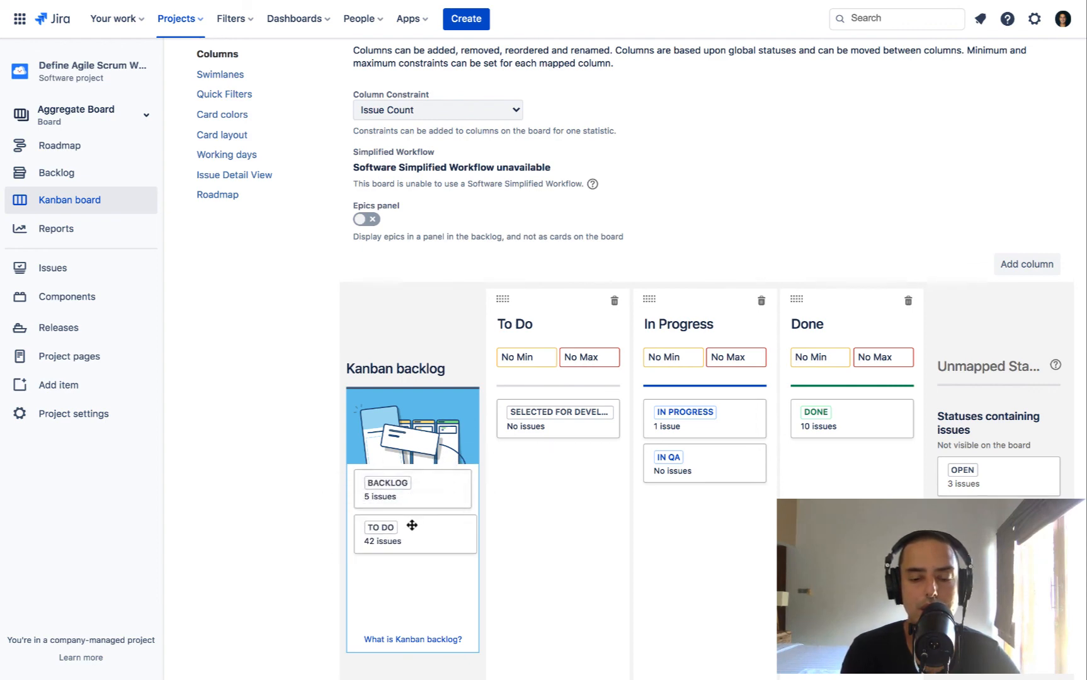
Open the Aggregate Board's backlog and examine the combined list of DAYV and DAKW issues
{"action": "left_click", "coordinate": [57, 175]}
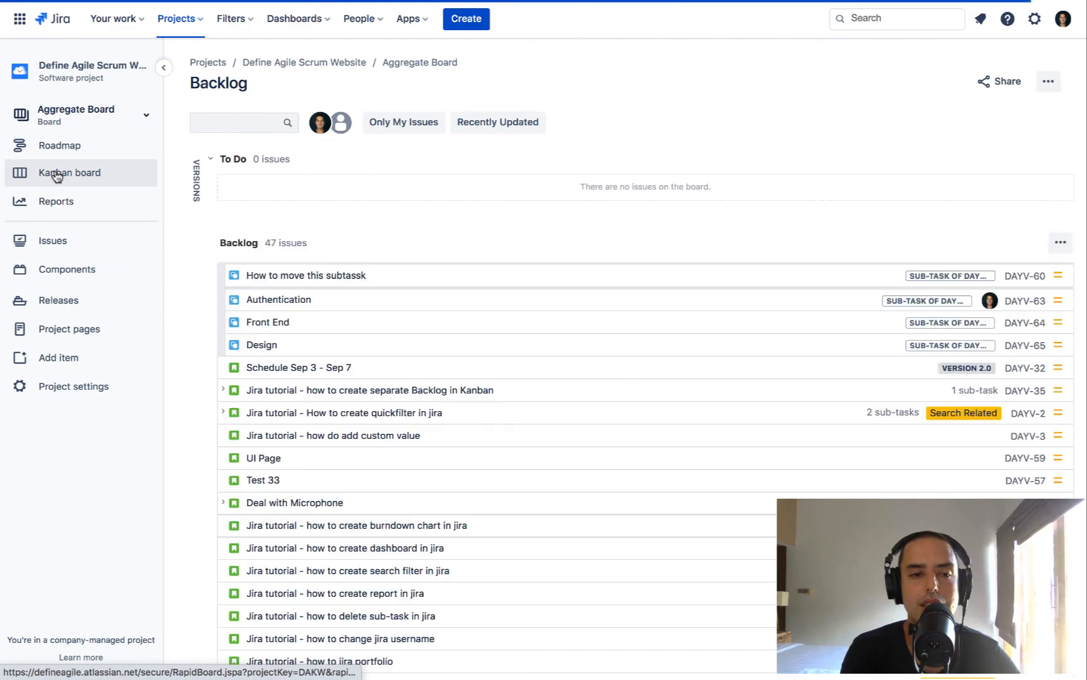
{"action": "scroll", "coordinate": [467, 337], "scroll_direction": "down", "scroll_amount": 1}
{"action": "scroll", "coordinate": [467, 337], "scroll_direction": "down", "scroll_amount": 9}
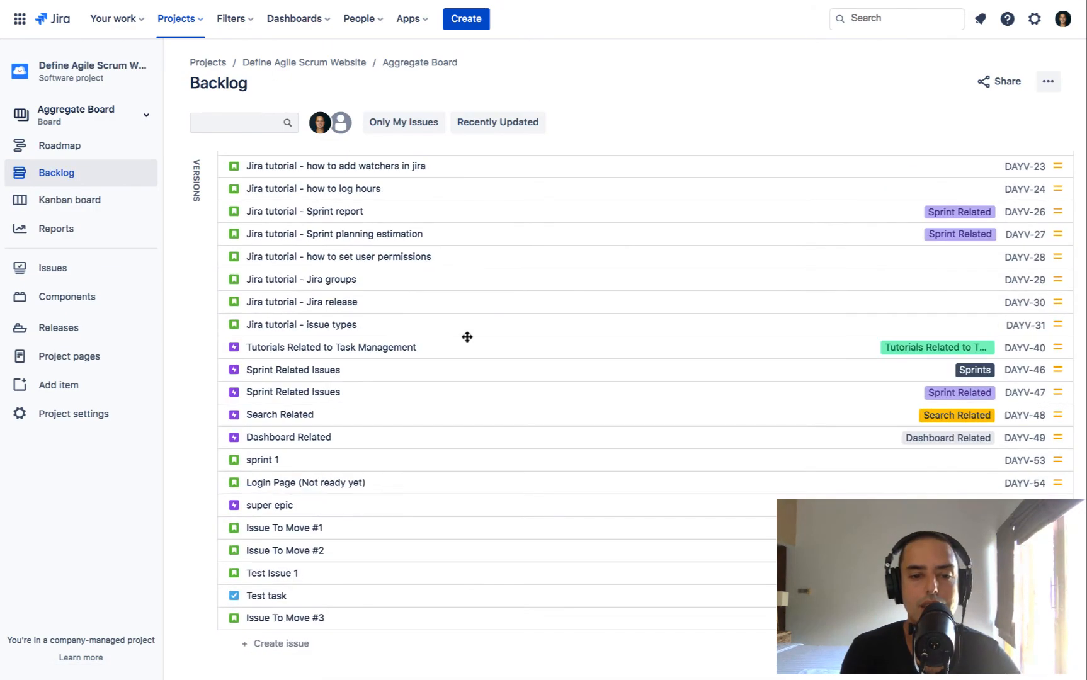
{"action": "scroll", "coordinate": [467, 337], "scroll_direction": "up", "scroll_amount": 9}
{"action": "scroll", "coordinate": [467, 337], "scroll_direction": "down", "scroll_amount": 5}
{"action": "scroll", "coordinate": [467, 337], "scroll_direction": "up", "scroll_amount": 5}
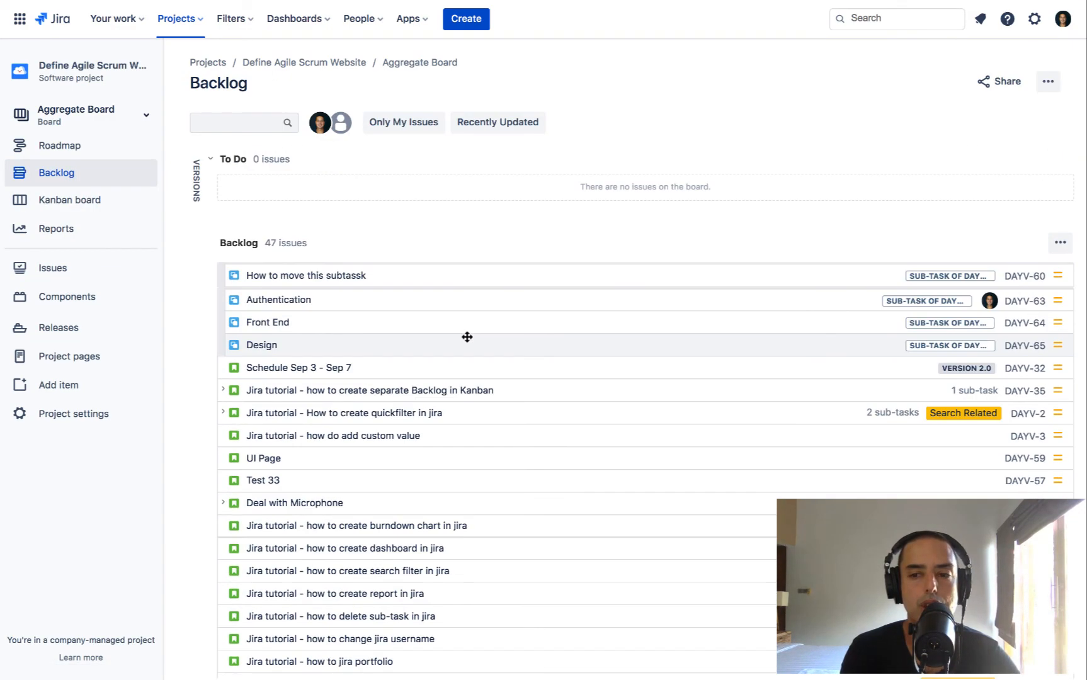
{"action": "scroll", "coordinate": [467, 337], "scroll_direction": "down", "scroll_amount": 9}
{"action": "scroll", "coordinate": [466, 338], "scroll_direction": "up", "scroll_amount": 9}
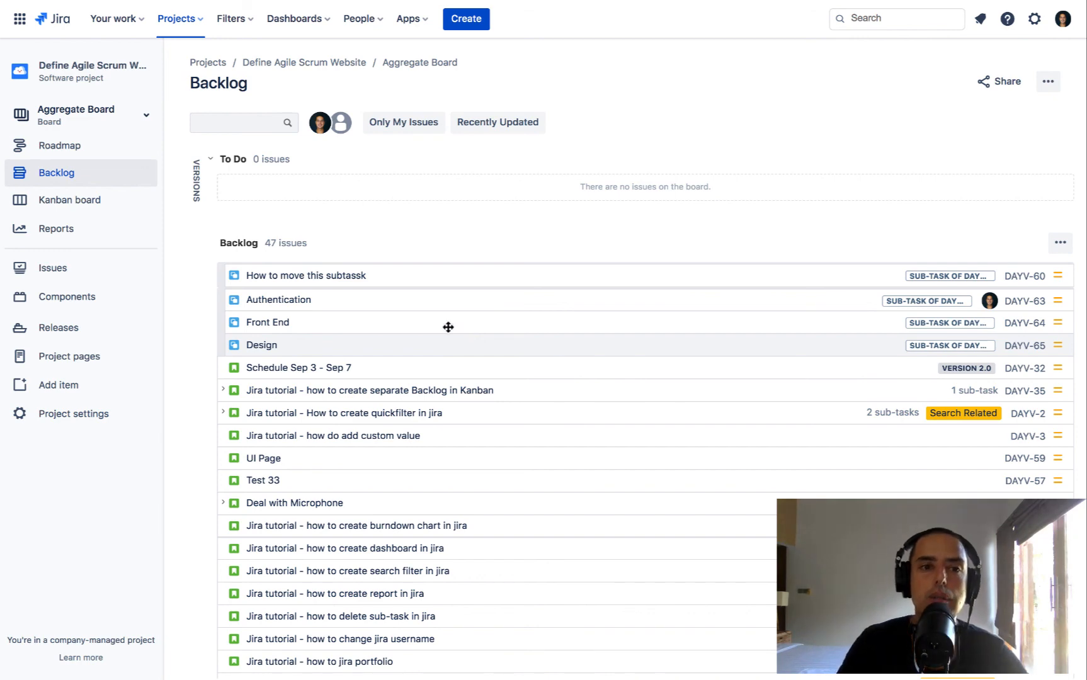
View the active sprints and backlog of the Developer Board DAKW, and return to the Aggregate Board
{"action": "left_click", "coordinate": [145, 118]}
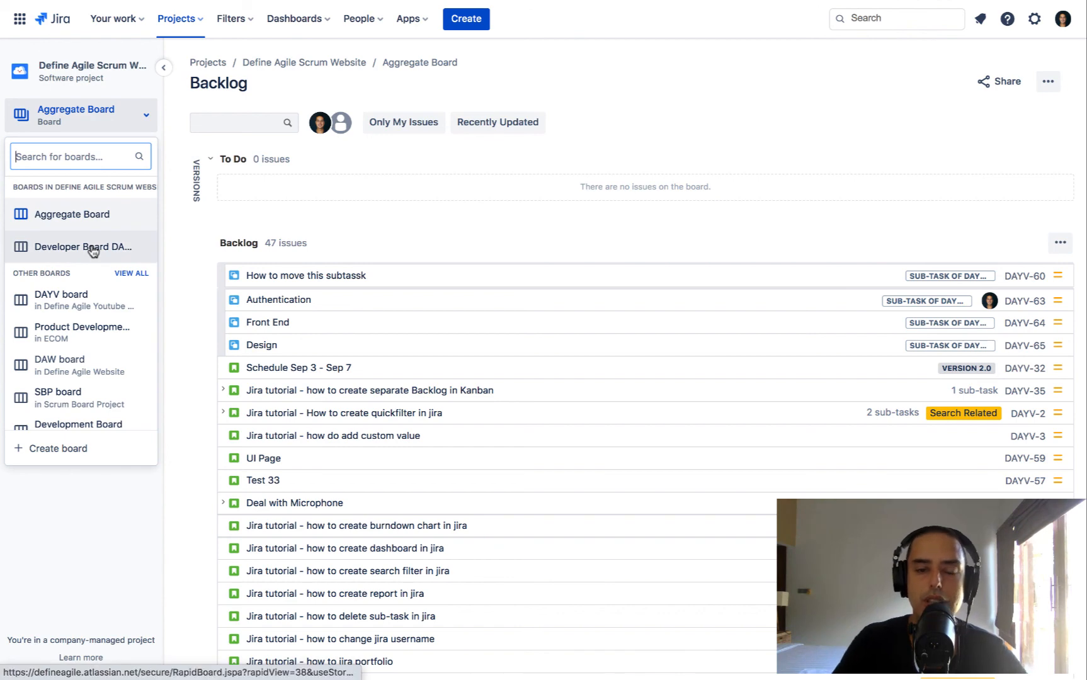
{"action": "left_click", "coordinate": [93, 248]}
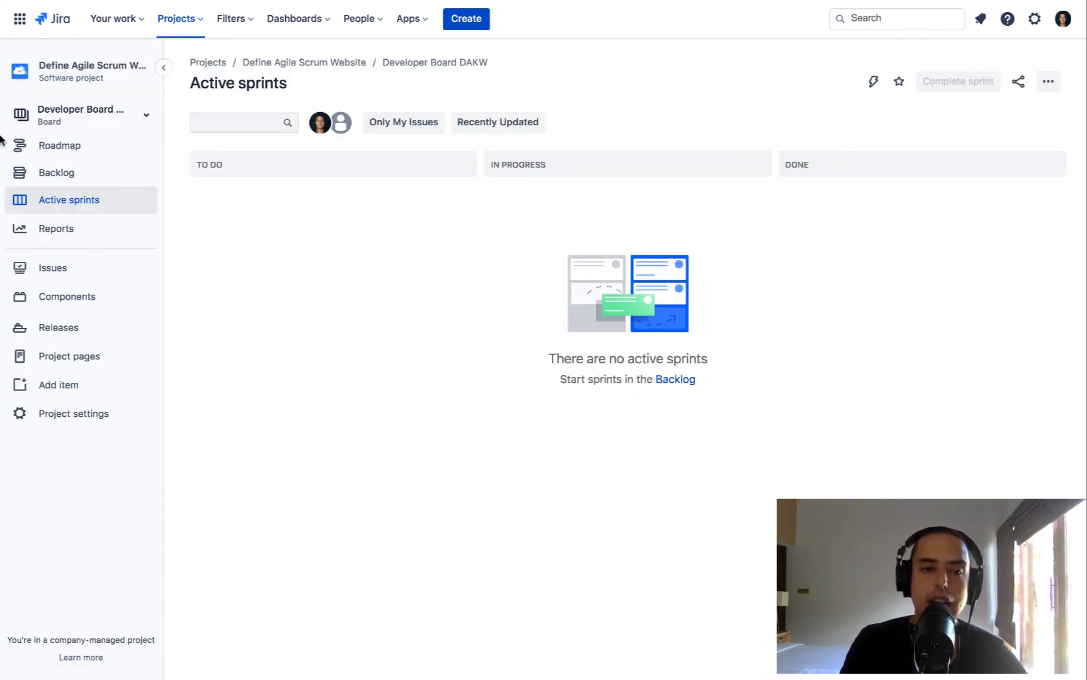
{"action": "left_click", "coordinate": [59, 172]}
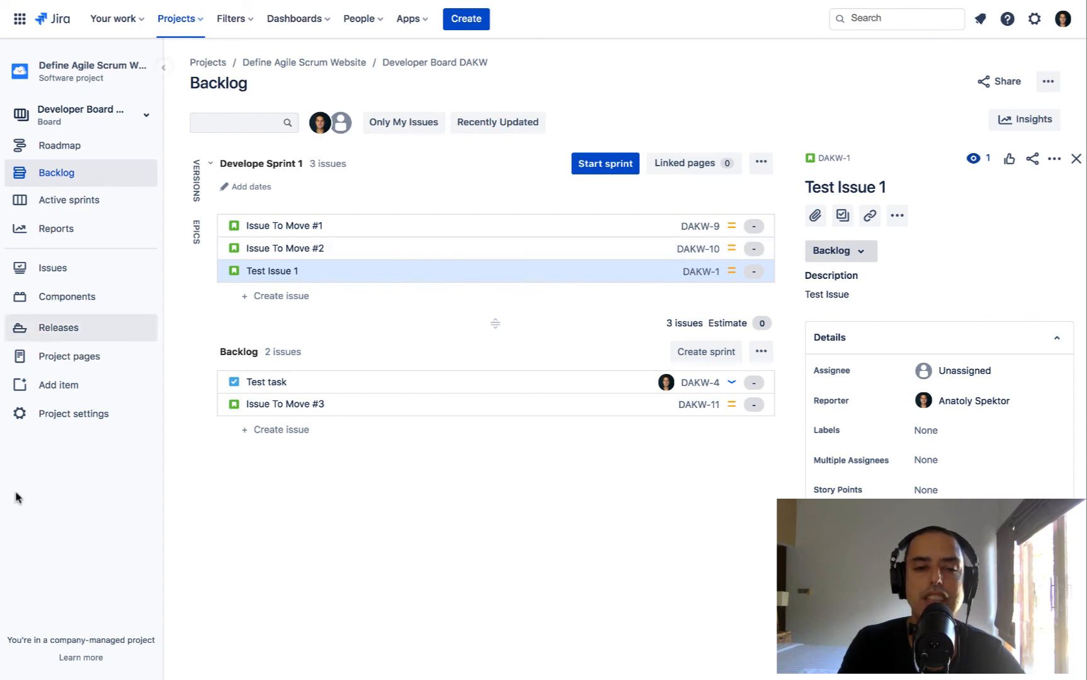
{"action": "left_click", "coordinate": [133, 119]}
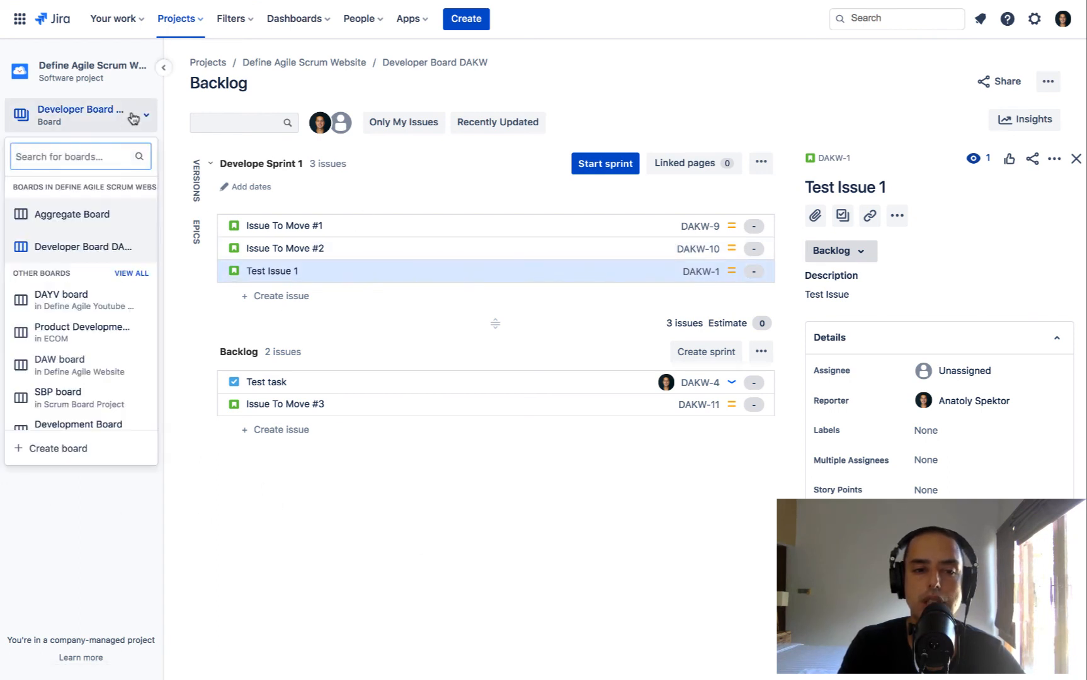
{"action": "left_click", "coordinate": [92, 216]}
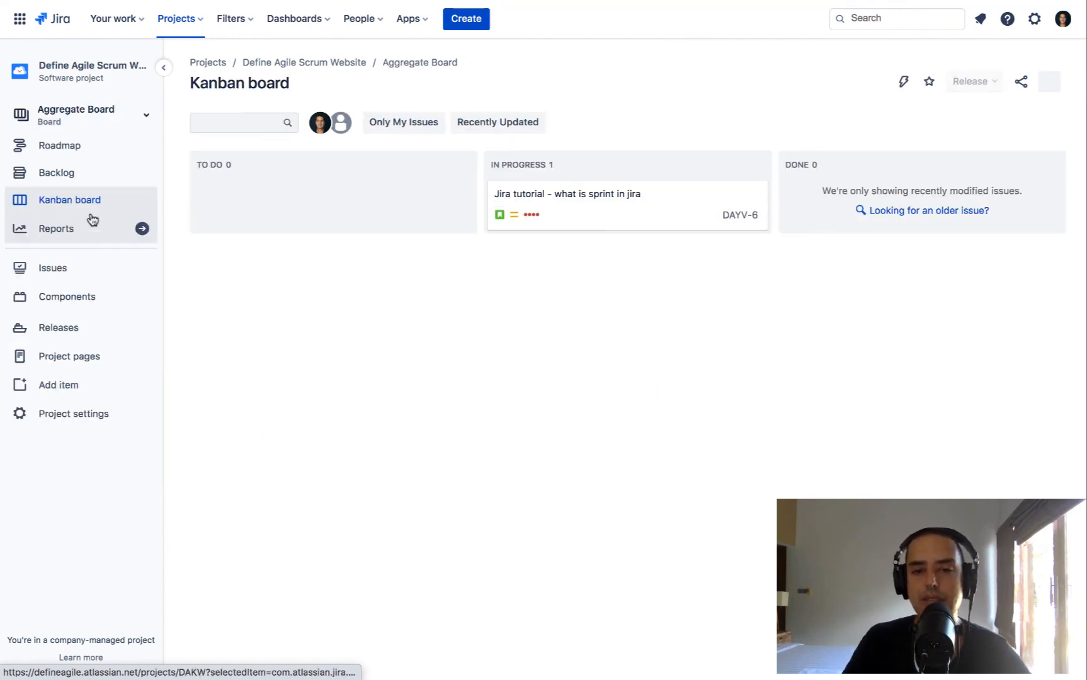